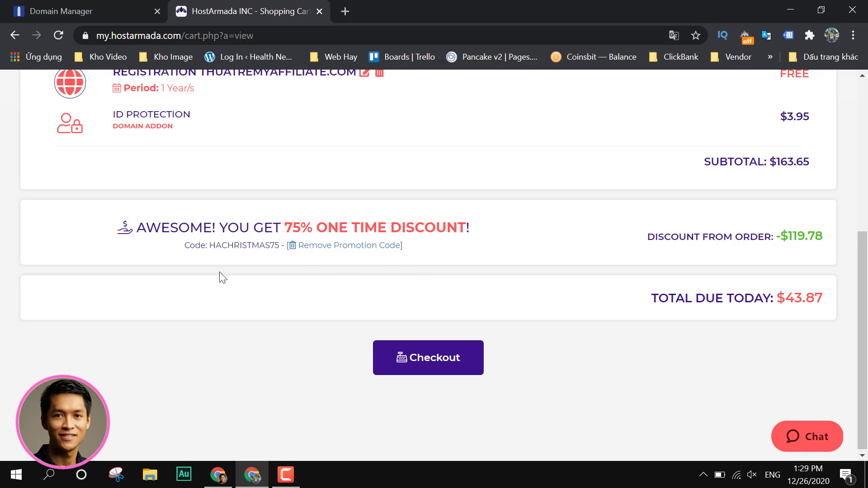
Check the applied promo code, then proceed with the discounted order to checkout
{"action": "left_click_drag", "start_coordinate": [213, 248], "coordinate": [279, 247]}
{"action": "left_click", "coordinate": [510, 246]}
{"action": "scroll", "coordinate": [518, 279], "scroll_direction": "up", "scroll_amount": 6}
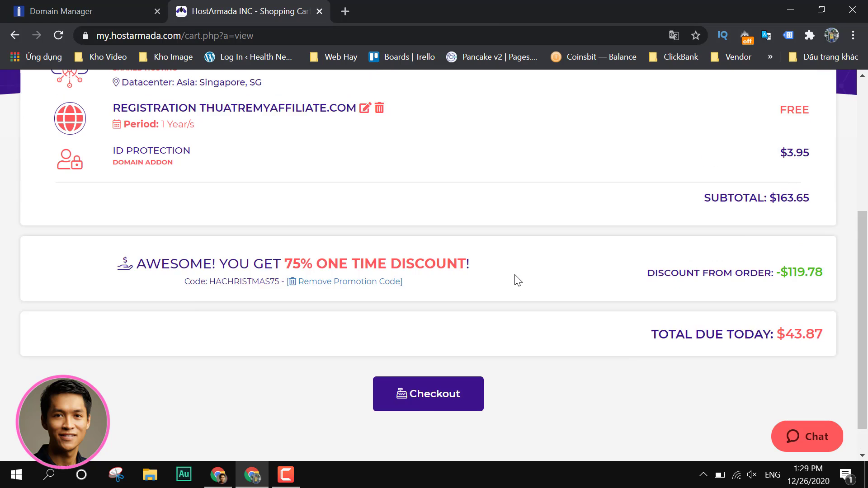
{"action": "scroll", "coordinate": [518, 281], "scroll_direction": "down", "scroll_amount": 1}
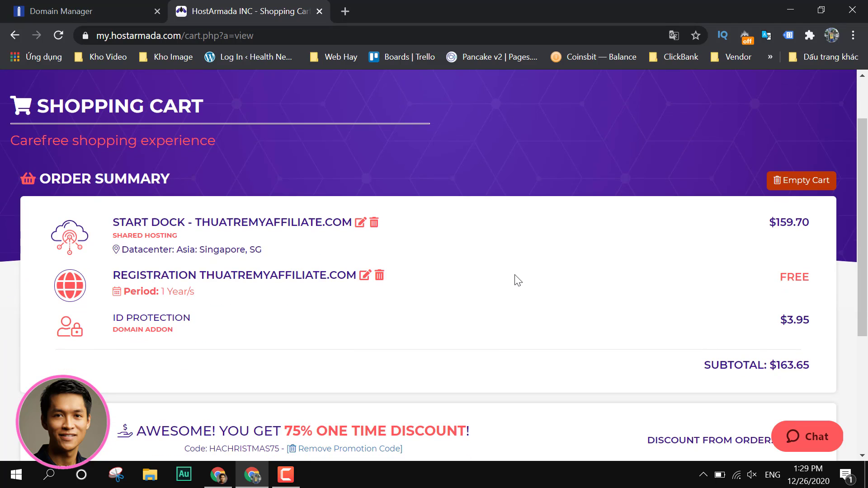
{"action": "scroll", "coordinate": [519, 281], "scroll_direction": "down", "scroll_amount": 4}
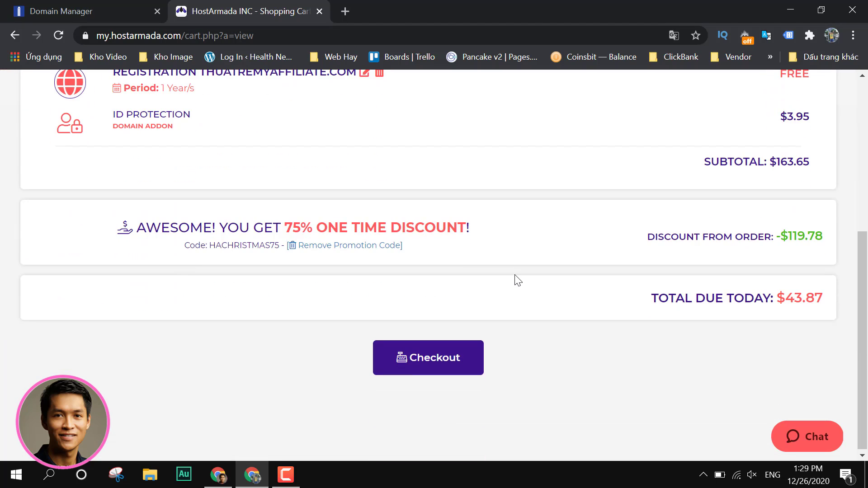
{"action": "left_click", "coordinate": [443, 357]}
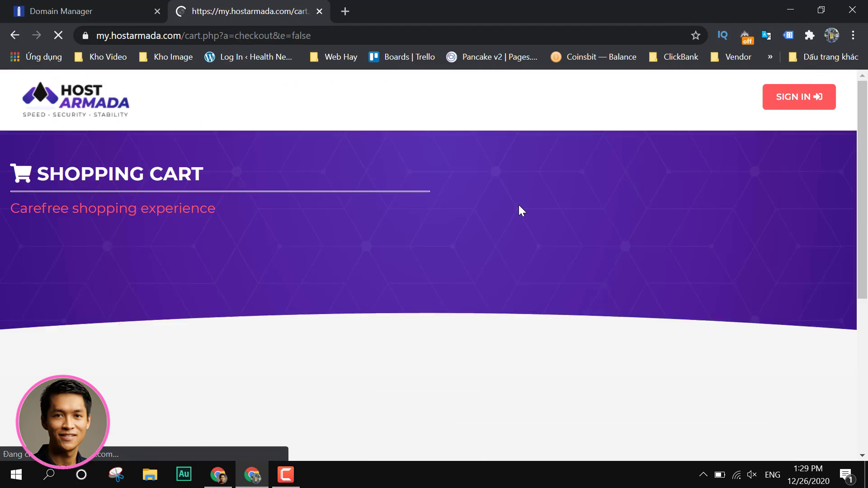
Autofill the contact details, correct the last name, and enter the company name
{"action": "scroll", "coordinate": [407, 295], "scroll_direction": "down", "scroll_amount": 6}
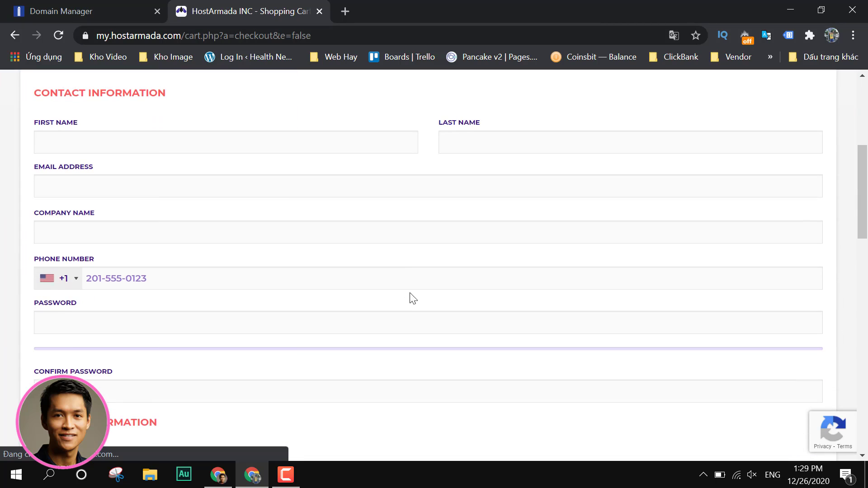
{"action": "left_click", "coordinate": [148, 148]}
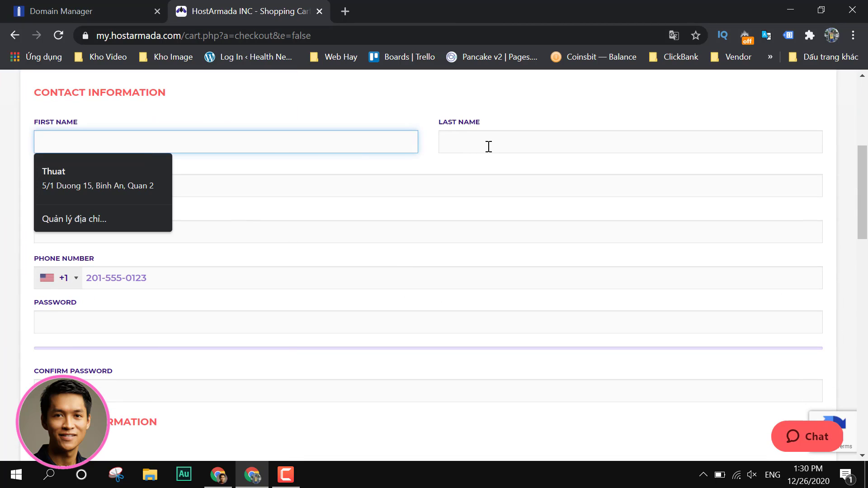
{"action": "left_click", "coordinate": [98, 172]}
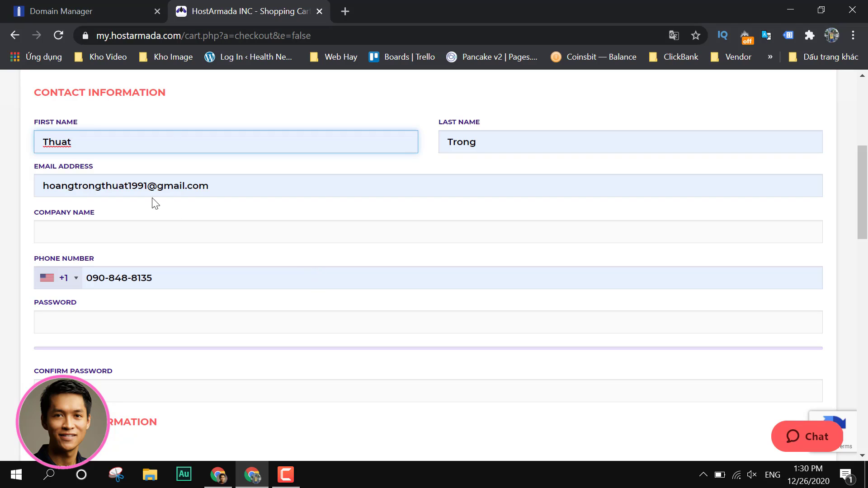
{"action": "left_click_drag", "start_coordinate": [493, 148], "coordinate": [415, 148]}
{"action": "type", "text": "Hoan"}
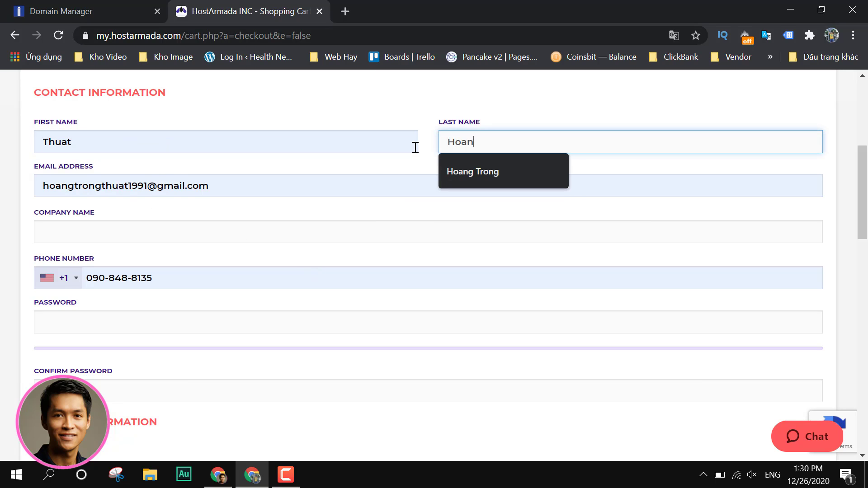
{"action": "left_click", "coordinate": [462, 180]}
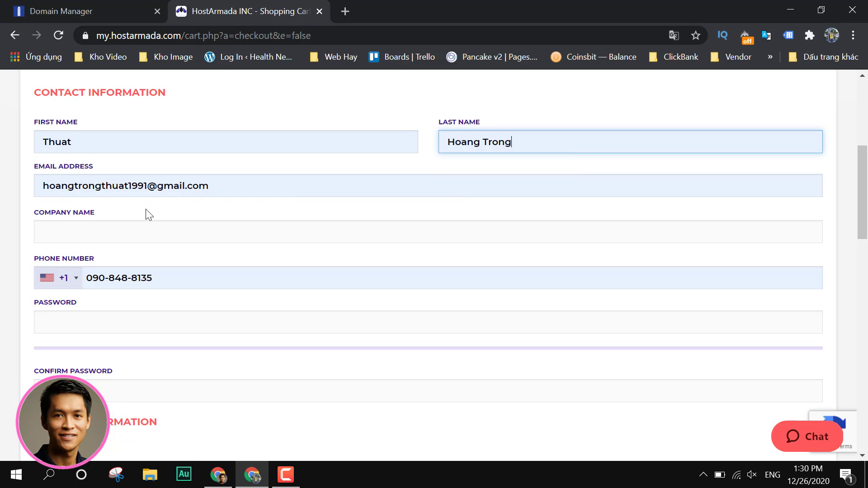
{"action": "left_click", "coordinate": [69, 240]}
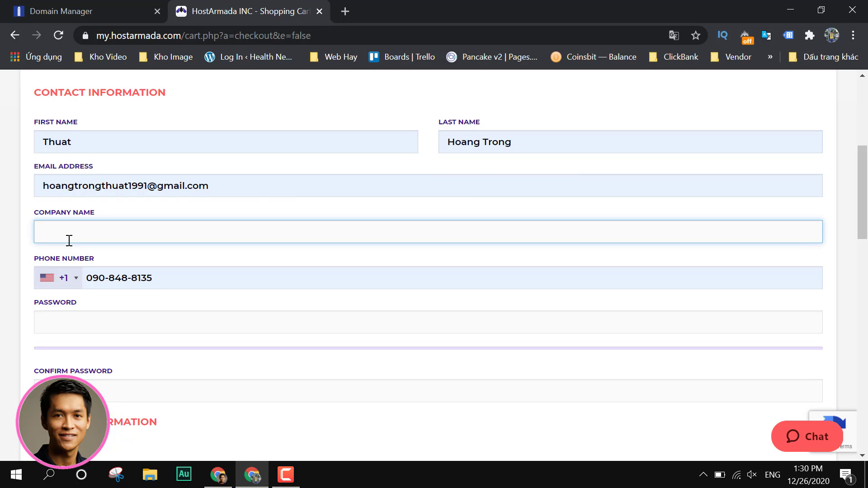
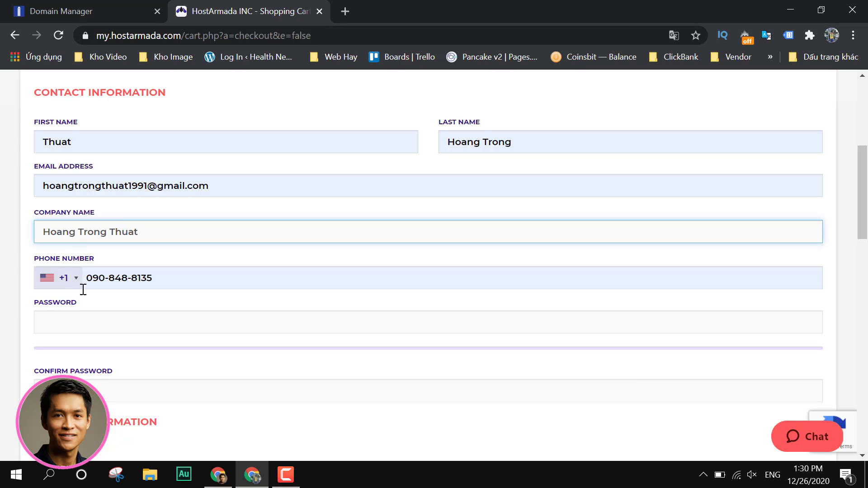
Set the phone number's country code to Vietnam +84
{"action": "left_click", "coordinate": [75, 278]}
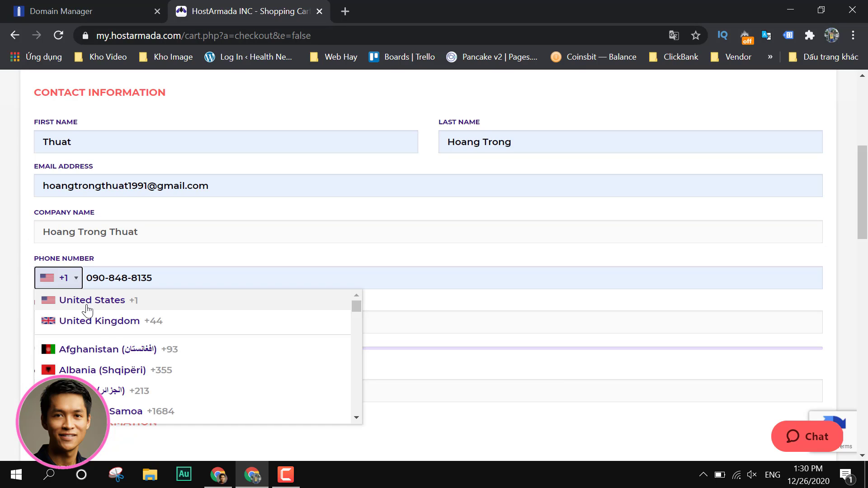
{"action": "scroll", "coordinate": [202, 380], "scroll_direction": "down", "scroll_amount": 8}
{"action": "scroll", "coordinate": [209, 356], "scroll_direction": "down", "scroll_amount": 20}
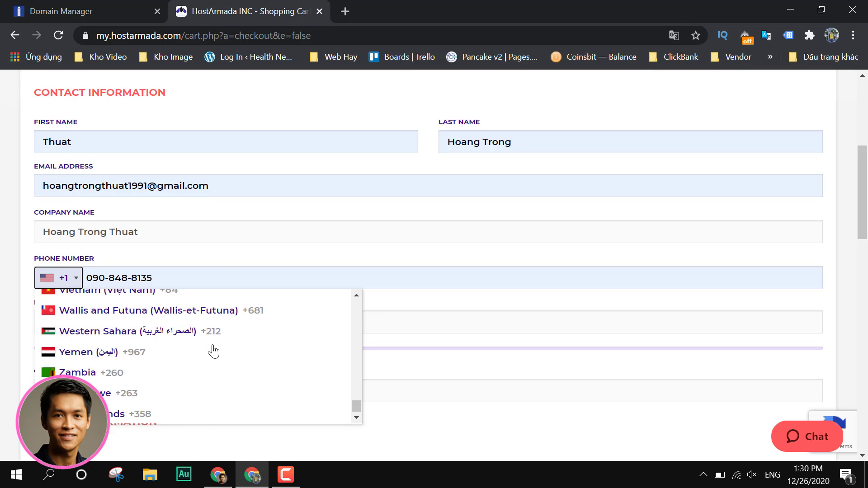
{"action": "scroll", "coordinate": [207, 355], "scroll_direction": "up", "scroll_amount": 3}
{"action": "scroll", "coordinate": [90, 402], "scroll_direction": "down", "scroll_amount": 3}
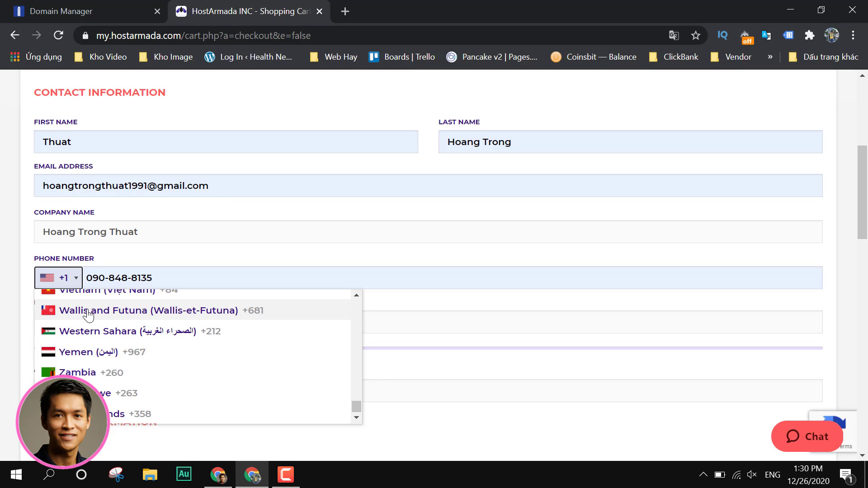
{"action": "scroll", "coordinate": [91, 337], "scroll_direction": "up", "scroll_amount": 2}
{"action": "left_click", "coordinate": [106, 353]}
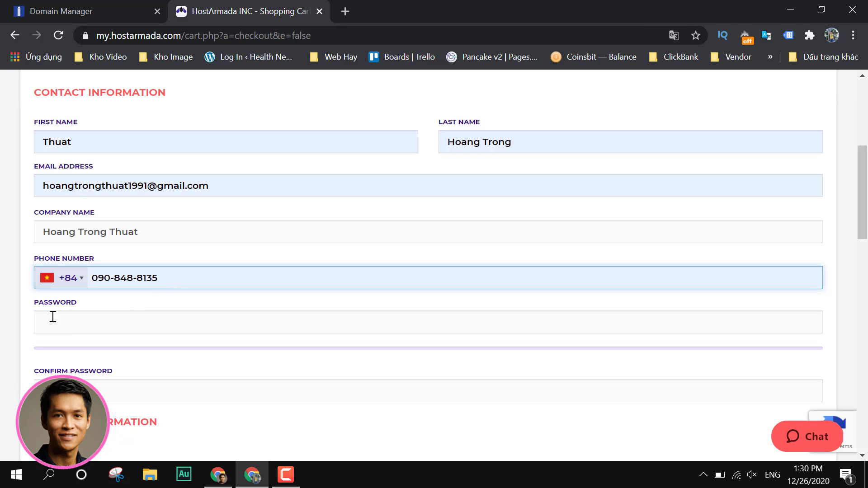
Enter the account password and type it again in Confirm Password
{"action": "left_click", "coordinate": [70, 329]}
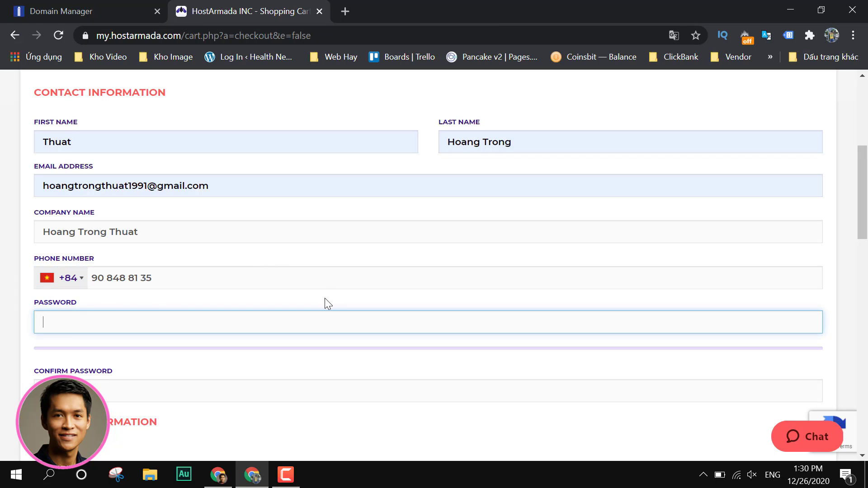
{"action": "scroll", "coordinate": [316, 280], "scroll_direction": "up", "scroll_amount": 3}
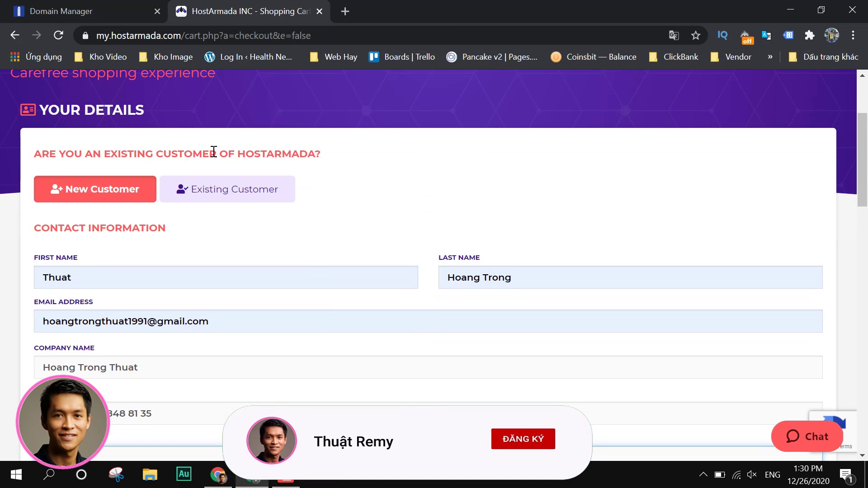
{"action": "scroll", "coordinate": [274, 269], "scroll_direction": "down", "scroll_amount": 4}
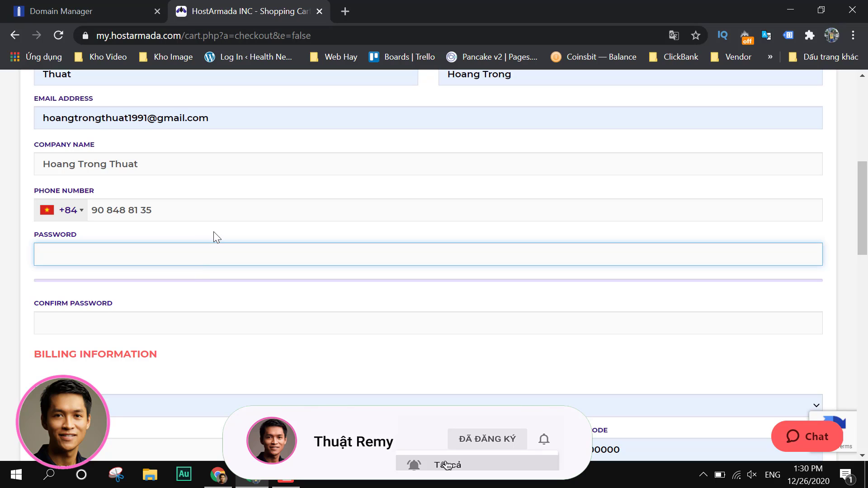
{"action": "type", "text": "••••••••"}
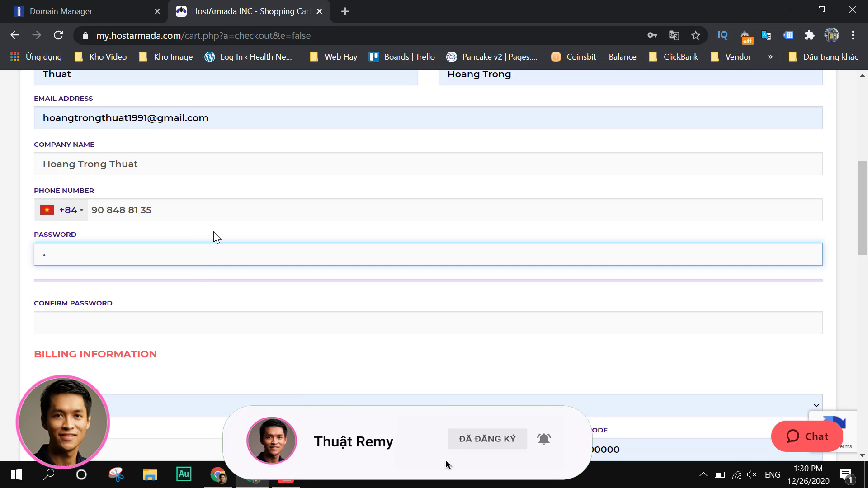
{"action": "type", "text": "••••"}
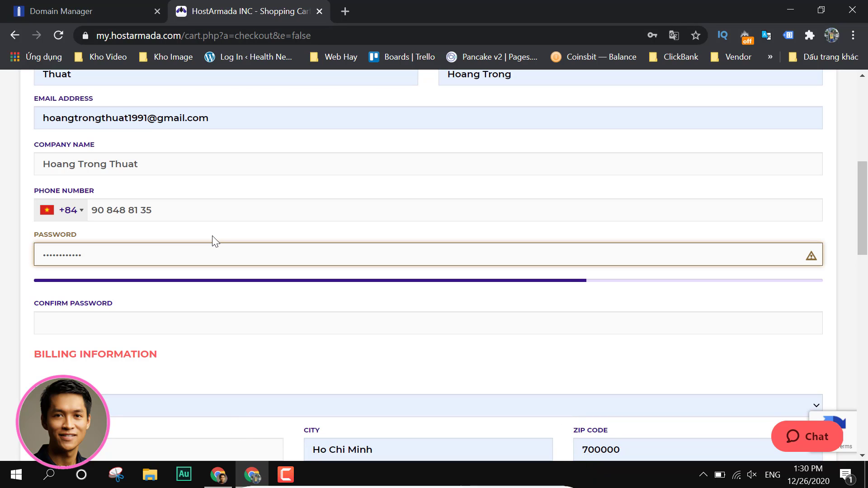
{"action": "type", "text": "••••"}
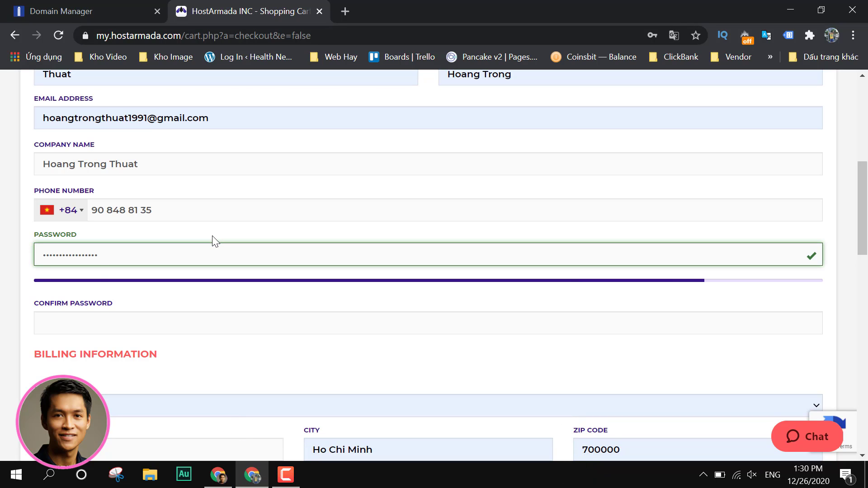
{"action": "type", "text": "•"}
{"action": "left_click", "coordinate": [99, 318]}
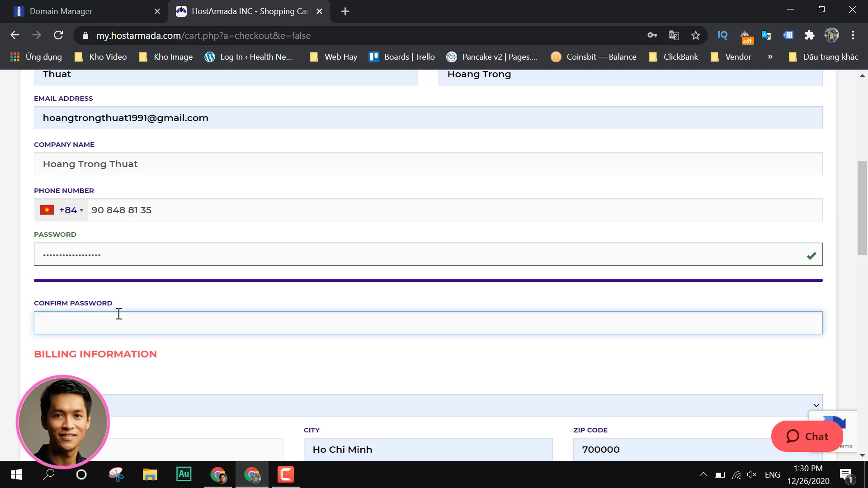
{"action": "type", "text": "••••"}
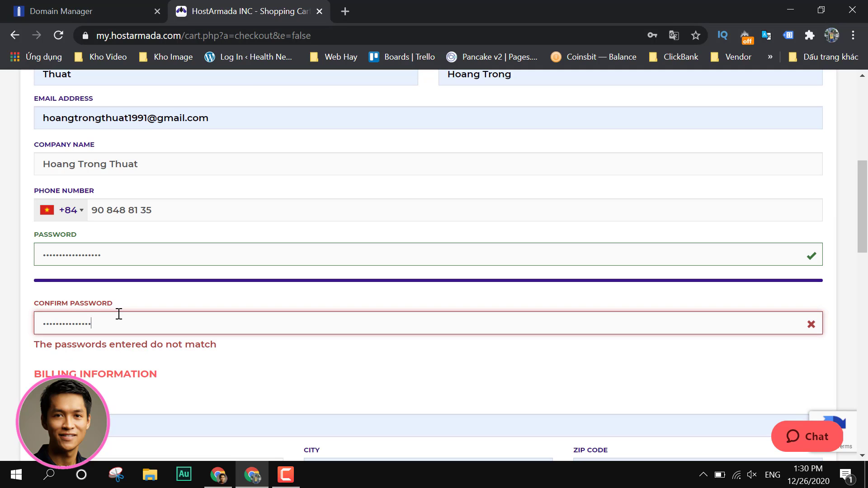
{"action": "type", "text": "•••••••••••••"}
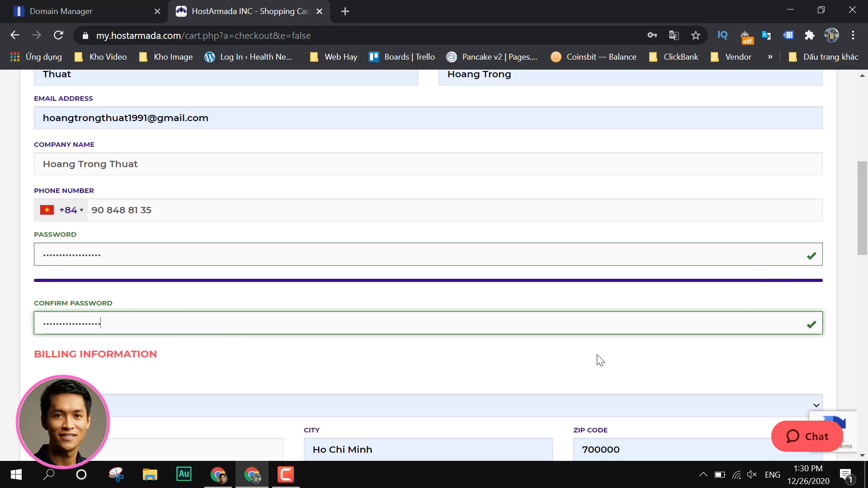
{"action": "left_click", "coordinate": [384, 366]}
Enter Ho Chi Minh as the state or region
{"action": "scroll", "coordinate": [384, 366], "scroll_direction": "down", "scroll_amount": 3}
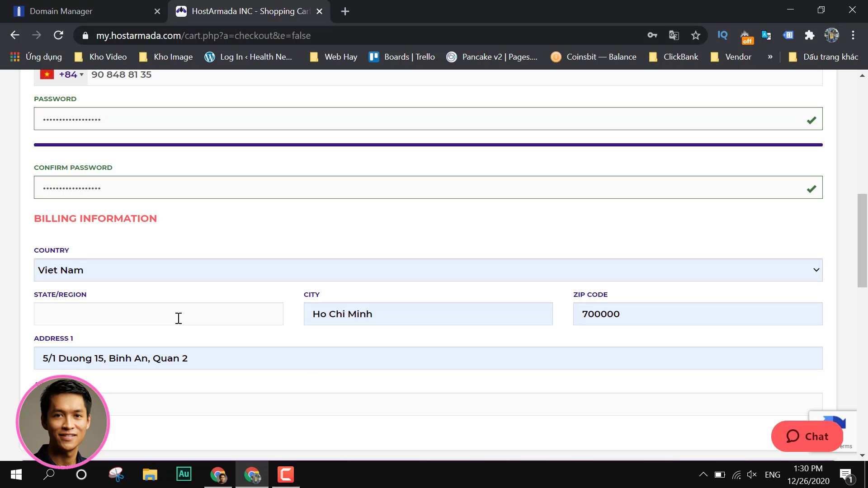
{"action": "left_click", "coordinate": [177, 319]}
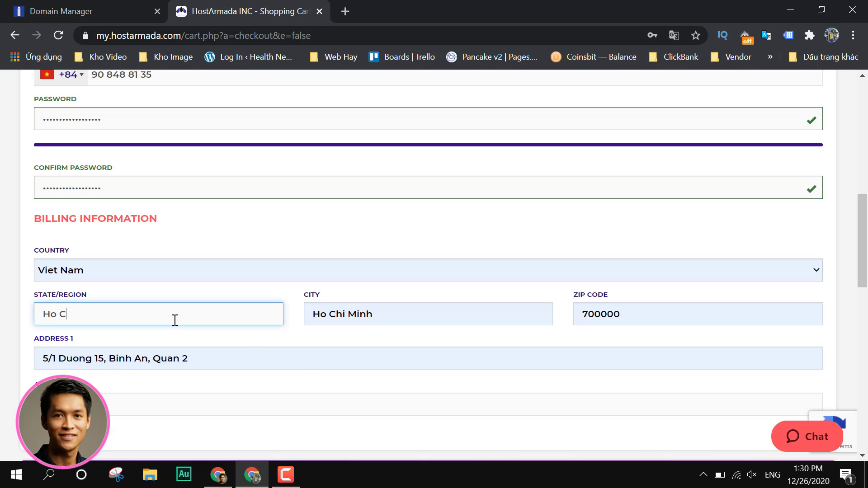
{"action": "type", "text": "Ho Chi Minh"}
{"action": "left_click", "coordinate": [218, 383]}
Agree to the Terms of Service at the bottom of the checkout form
{"action": "scroll", "coordinate": [219, 383], "scroll_direction": "down", "scroll_amount": 1}
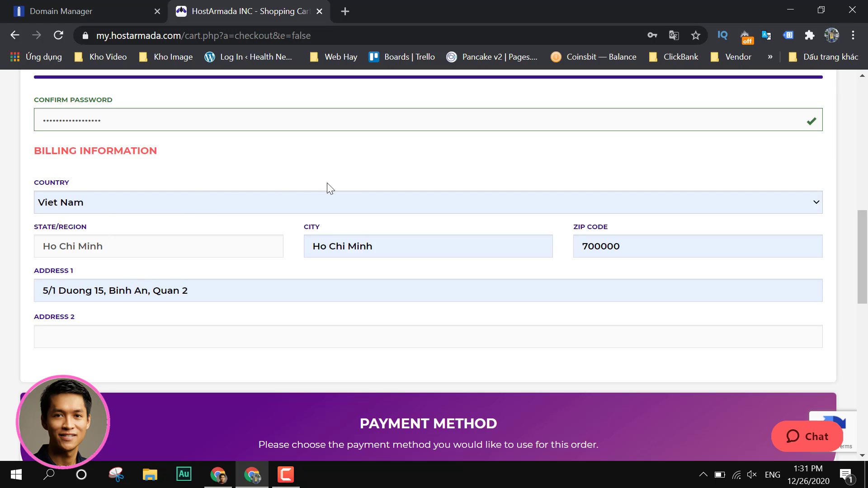
{"action": "scroll", "coordinate": [405, 293], "scroll_direction": "down", "scroll_amount": 5}
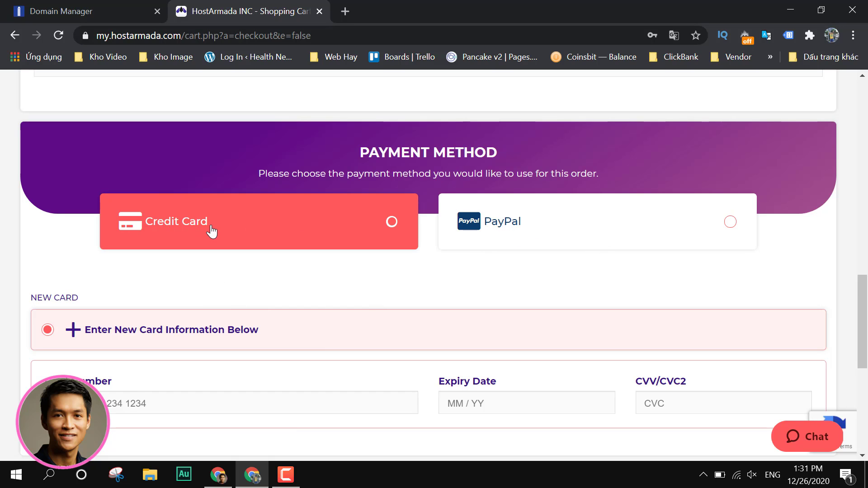
{"action": "scroll", "coordinate": [209, 230], "scroll_direction": "down", "scroll_amount": 1}
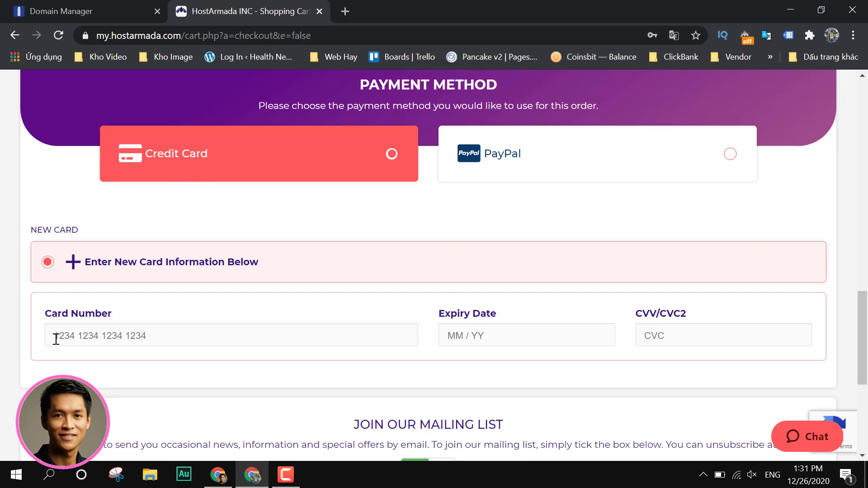
{"action": "scroll", "coordinate": [450, 329], "scroll_direction": "down", "scroll_amount": 3}
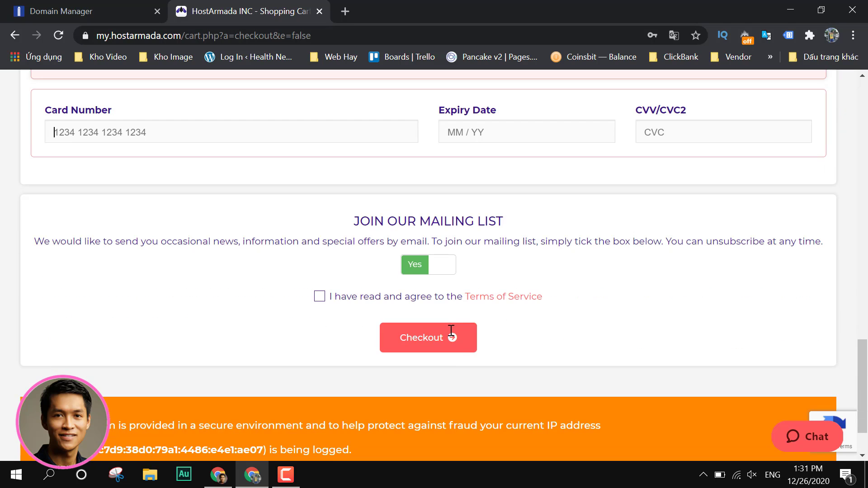
{"action": "left_click", "coordinate": [318, 302]}
{"action": "left_click", "coordinate": [388, 302]}
{"action": "left_click", "coordinate": [330, 302]}
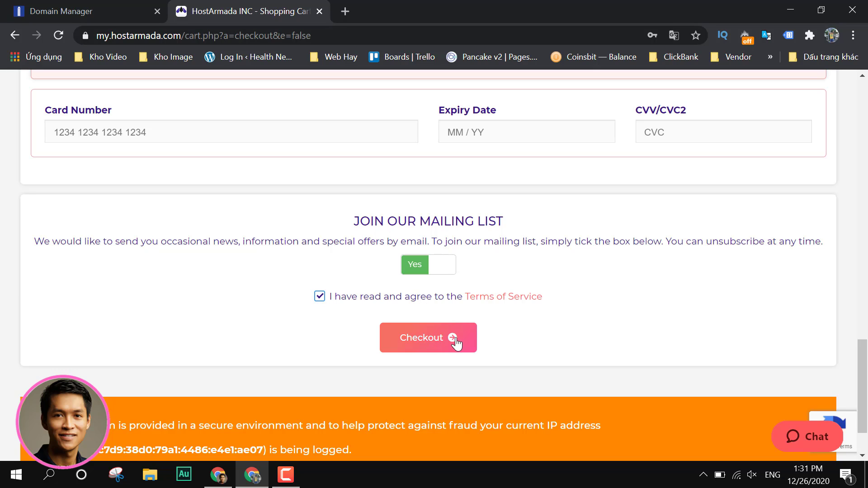
{"action": "scroll", "coordinate": [617, 339], "scroll_direction": "down", "scroll_amount": 2}
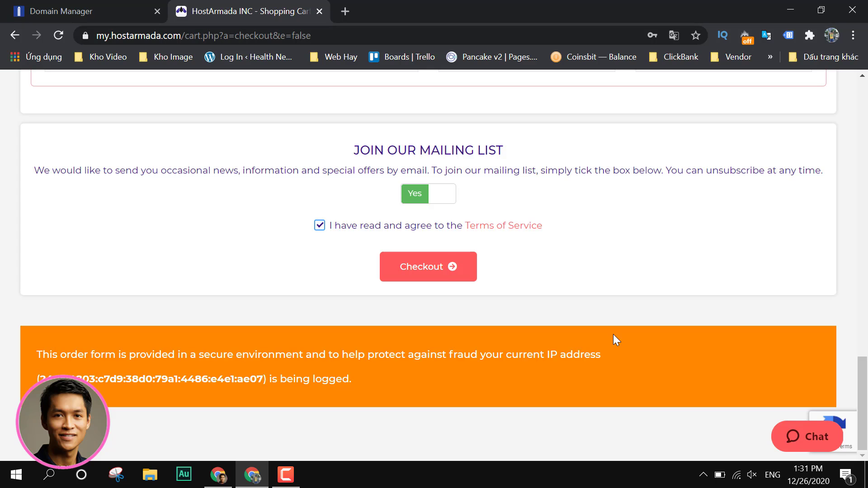
{"action": "scroll", "coordinate": [614, 340], "scroll_direction": "up", "scroll_amount": 8}
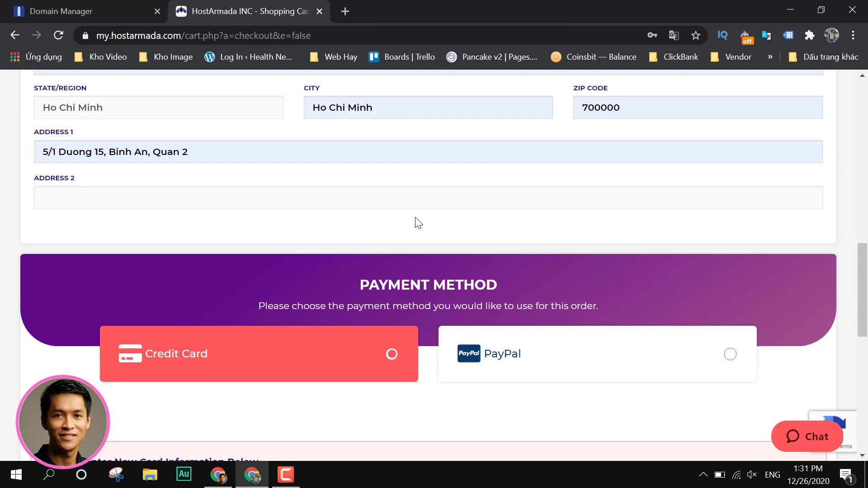
{"action": "scroll", "coordinate": [448, 229], "scroll_direction": "up", "scroll_amount": 12}
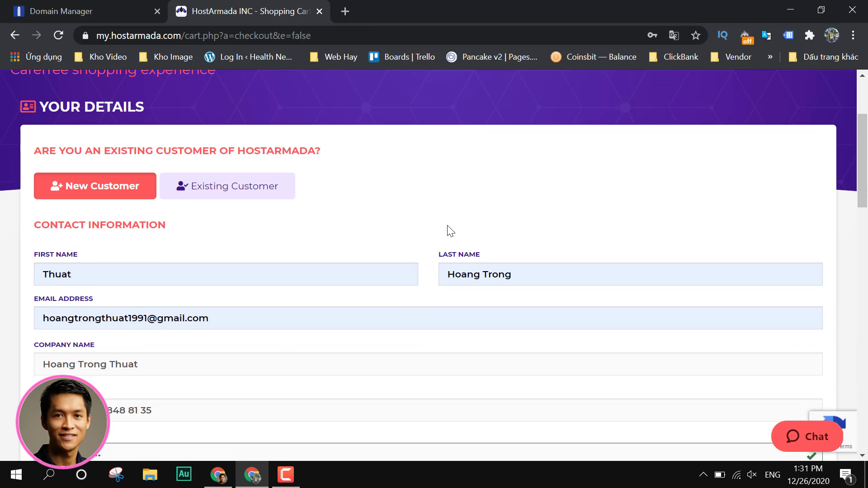
{"action": "scroll", "coordinate": [450, 231], "scroll_direction": "up", "scroll_amount": 3}
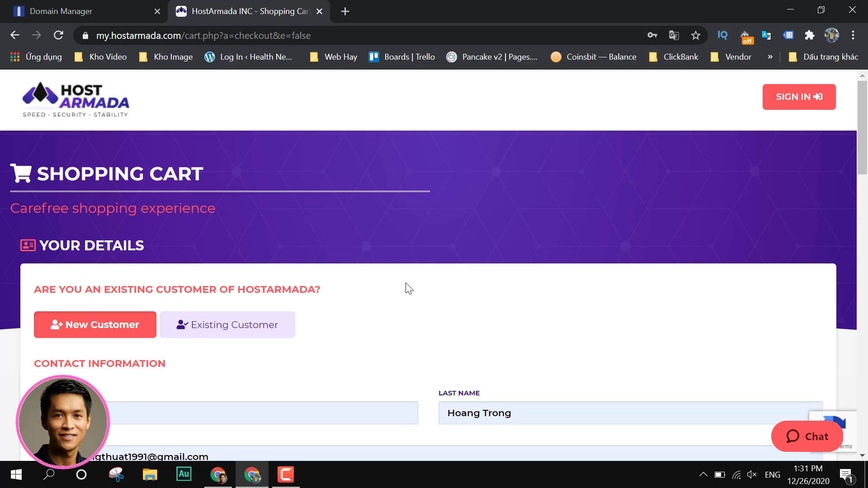
Close the Cloud SSD hosting plans page and show Domains > My Domains in the client area
{"action": "key", "text": "alt+Tab"}
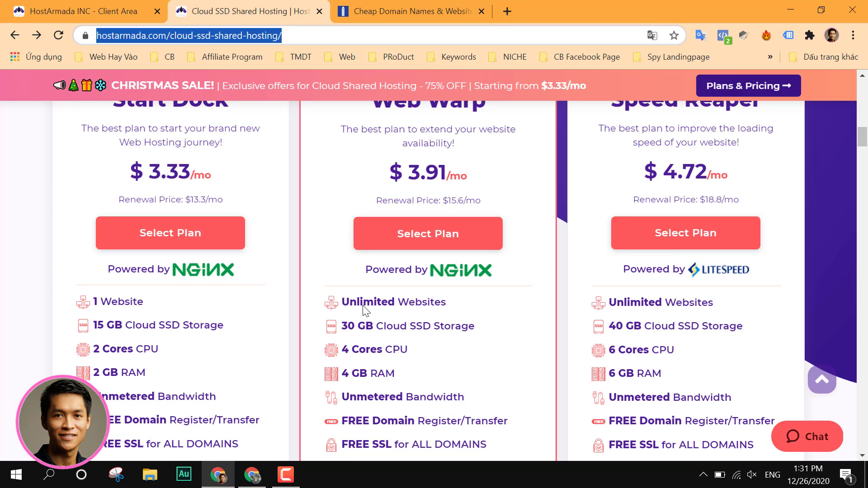
{"action": "left_click", "coordinate": [319, 12]}
{"action": "left_click", "coordinate": [64, 10]}
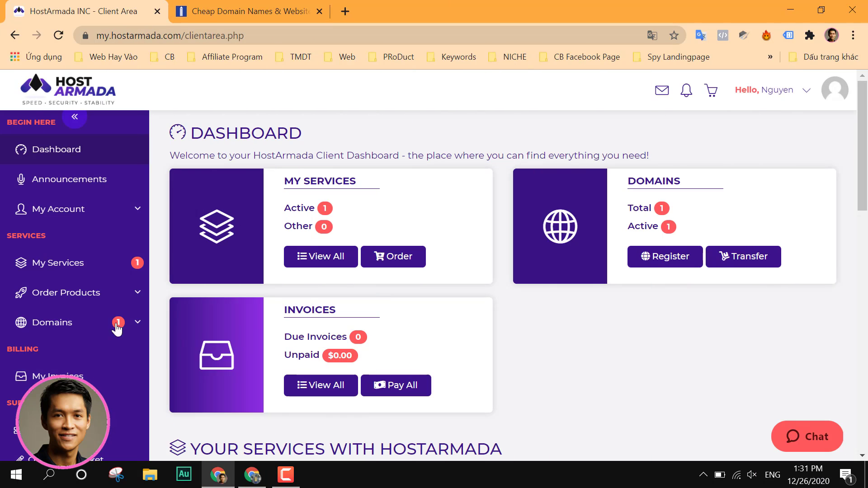
{"action": "left_click", "coordinate": [54, 325]}
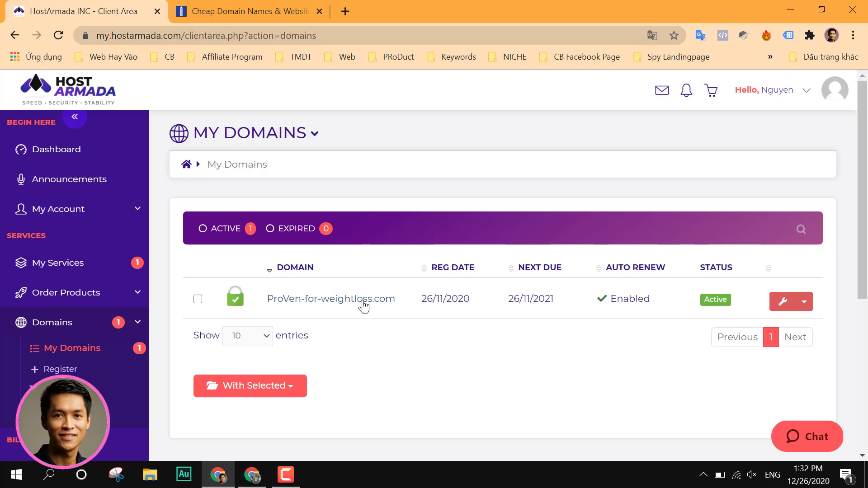
Go to My Services and launch cPanel for the Web Warp shared hosting
{"action": "left_click", "coordinate": [63, 265]}
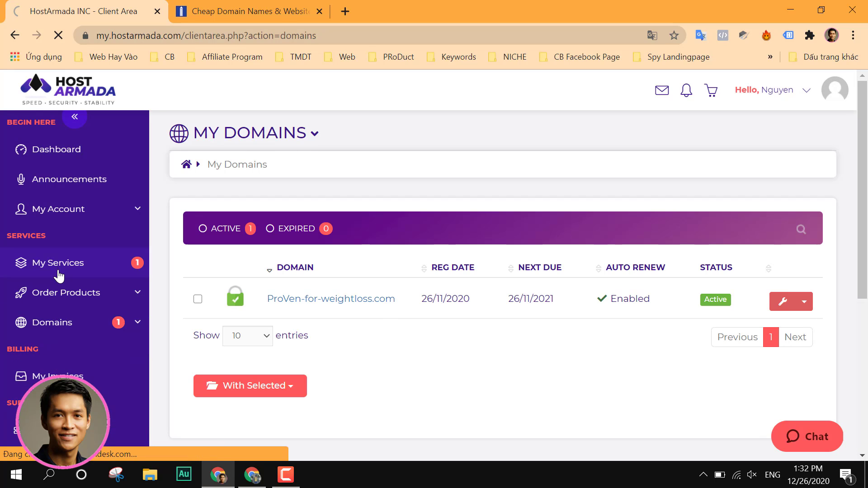
{"action": "scroll", "coordinate": [442, 268], "scroll_direction": "down", "scroll_amount": 2}
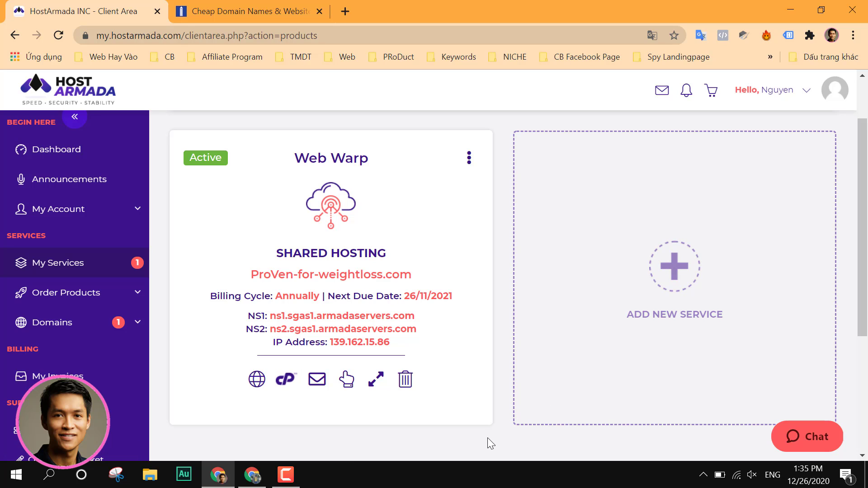
{"action": "left_click", "coordinate": [57, 270]}
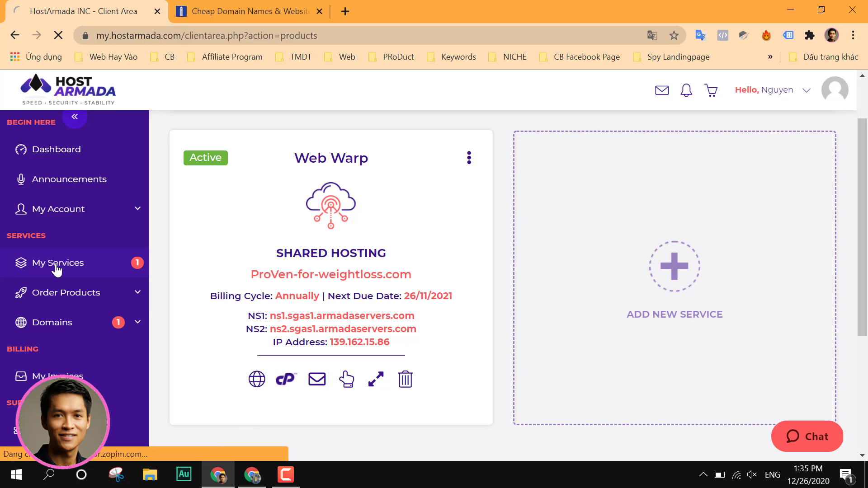
{"action": "scroll", "coordinate": [327, 348], "scroll_direction": "down", "scroll_amount": 3}
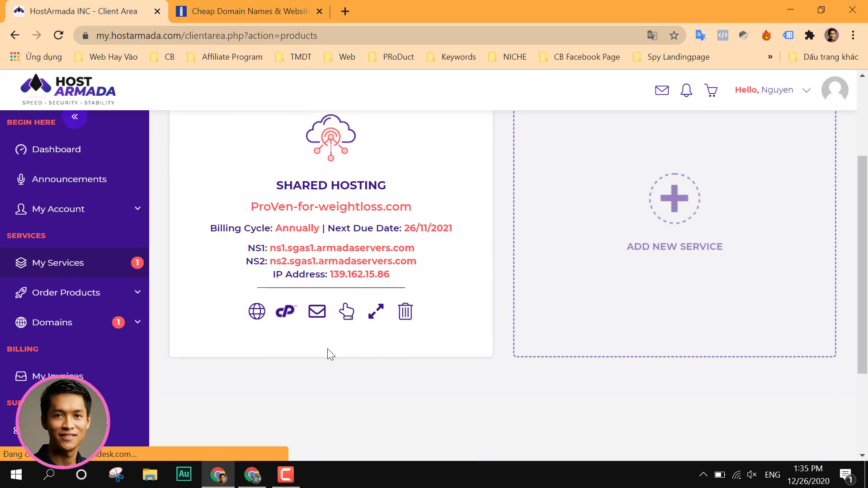
{"action": "left_click", "coordinate": [286, 312]}
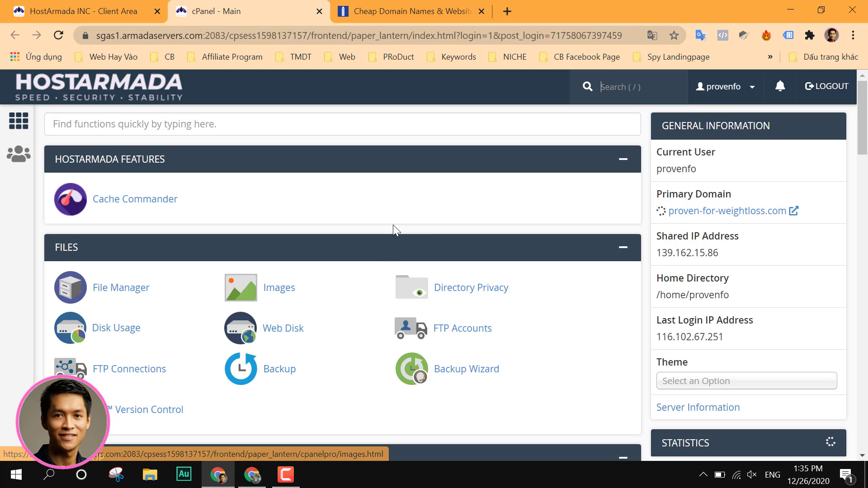
Scroll cPanel's main page down to the Software section with WordPress Manager by Softaculous
{"action": "scroll", "coordinate": [362, 198], "scroll_direction": "down", "scroll_amount": 7}
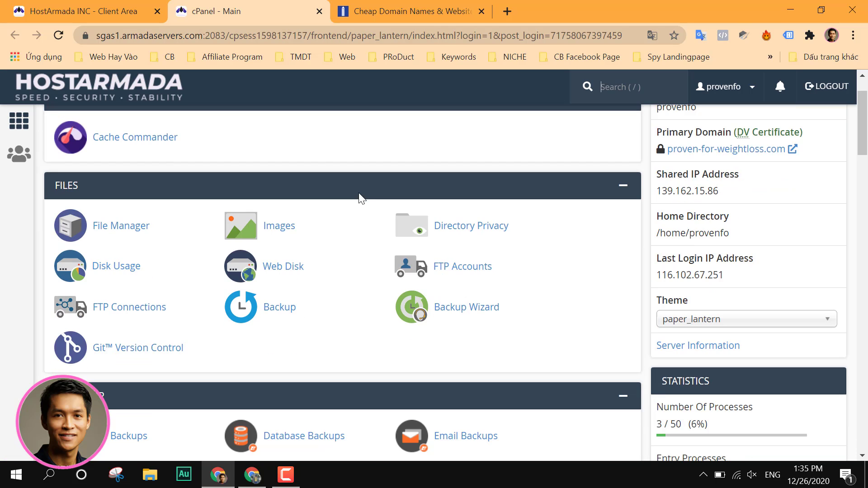
{"action": "scroll", "coordinate": [361, 198], "scroll_direction": "down", "scroll_amount": 11}
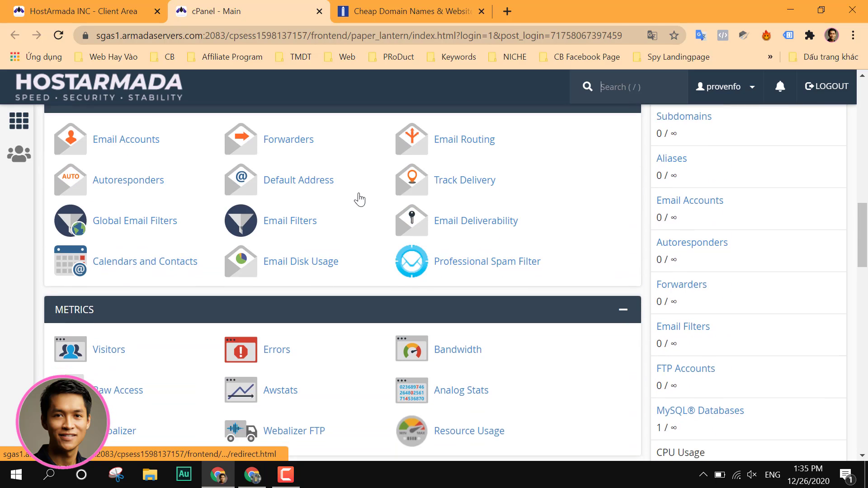
{"action": "scroll", "coordinate": [360, 199], "scroll_direction": "down", "scroll_amount": 5}
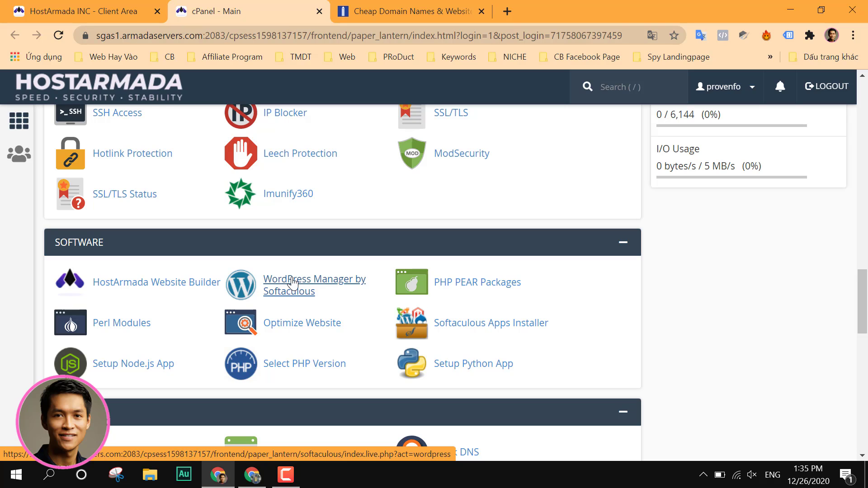
Start a new WordPress install in Softaculous, leaving the install directory empty
{"action": "left_click", "coordinate": [293, 283]}
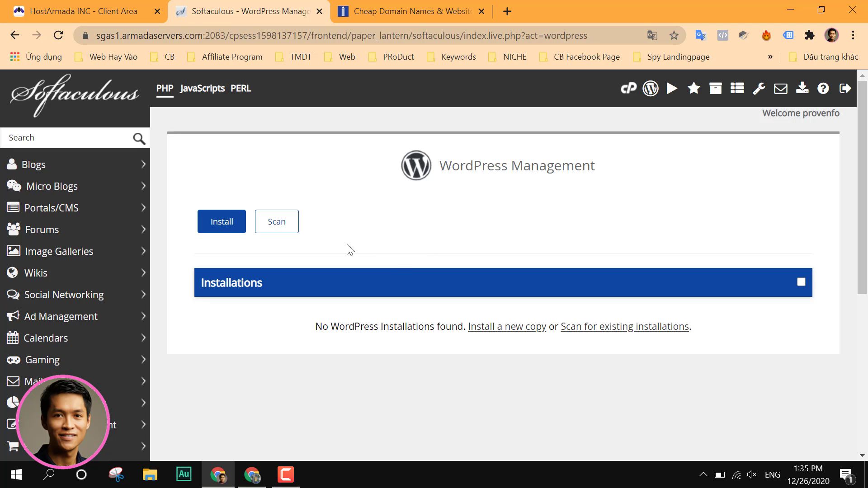
{"action": "left_click", "coordinate": [221, 224]}
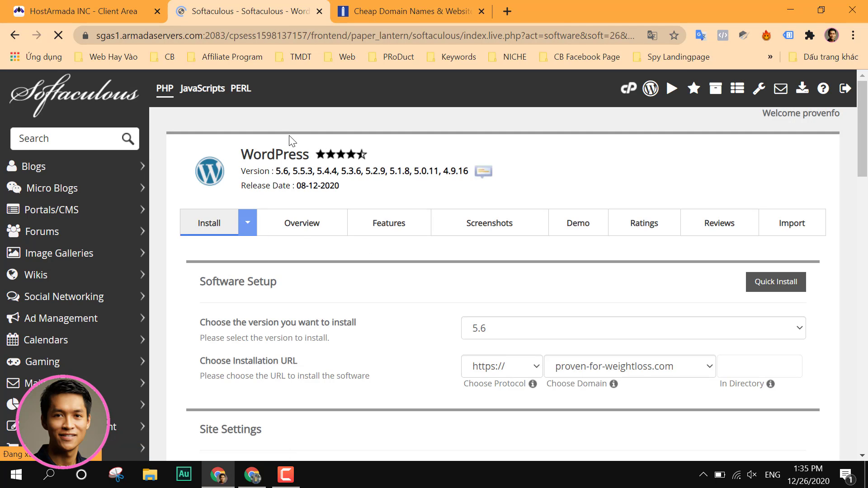
{"action": "scroll", "coordinate": [420, 305], "scroll_direction": "down", "scroll_amount": 1}
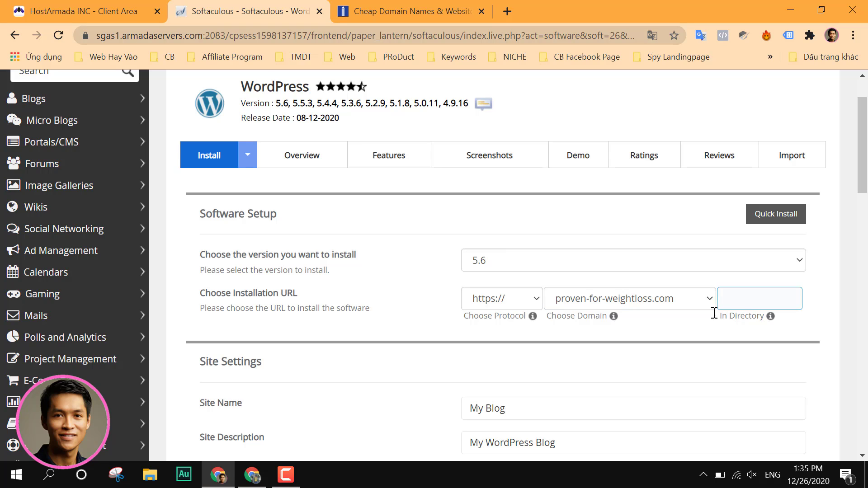
{"action": "left_click", "coordinate": [758, 302]}
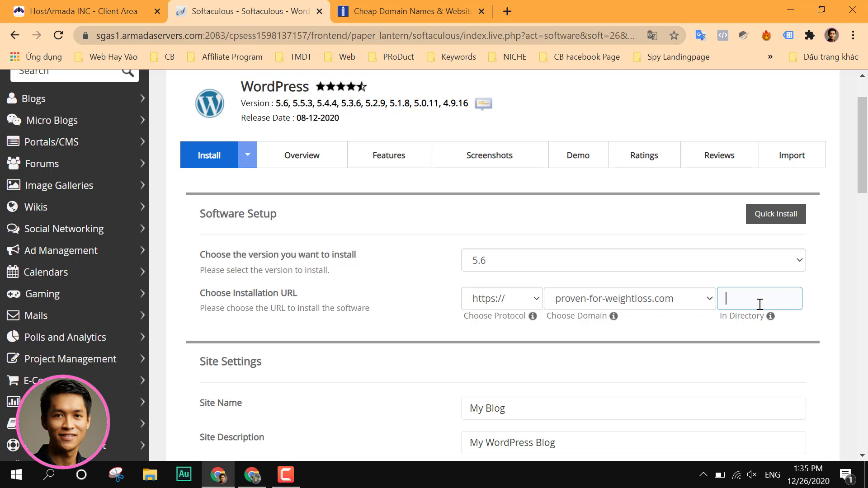
{"action": "left_click", "coordinate": [673, 331]}
{"action": "scroll", "coordinate": [406, 331], "scroll_direction": "down", "scroll_amount": 1}
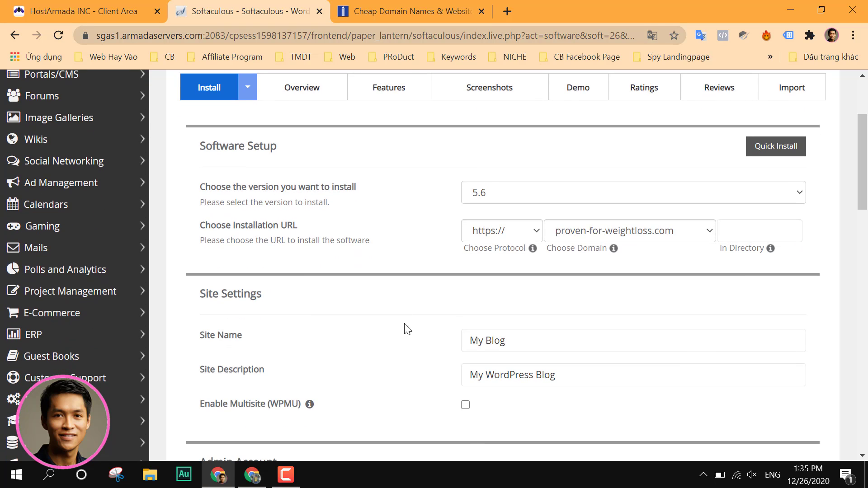
Set site name 'Proven For Weight Loss' and description 'Blog Healthy And Weight Loss'
{"action": "left_click_drag", "start_coordinate": [536, 336], "coordinate": [398, 354]}
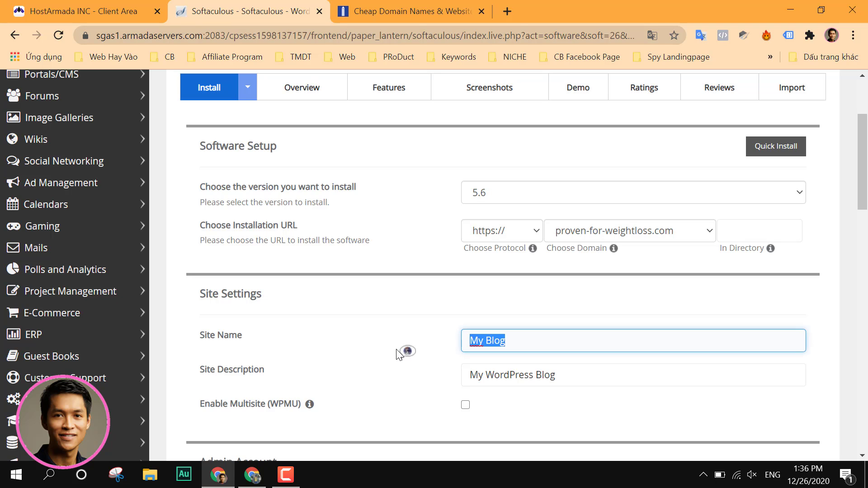
{"action": "key", "text": "BackSpace"}
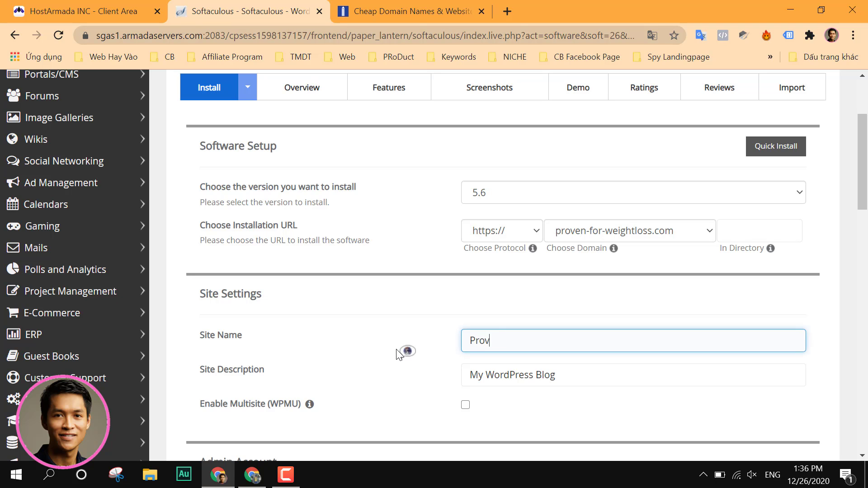
{"action": "type", "text": "Proven For Weight Loss"}
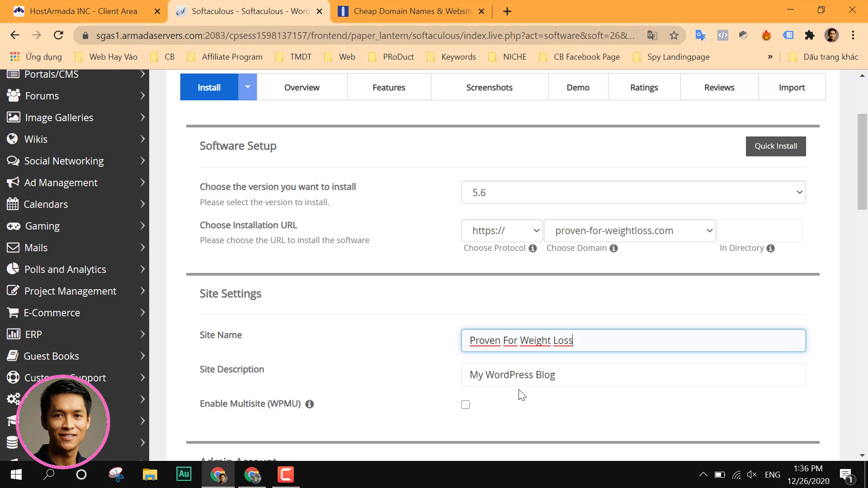
{"action": "left_click", "coordinate": [561, 375]}
{"action": "key", "text": "ctrl+a"}
{"action": "key", "text": "BackSpace"}
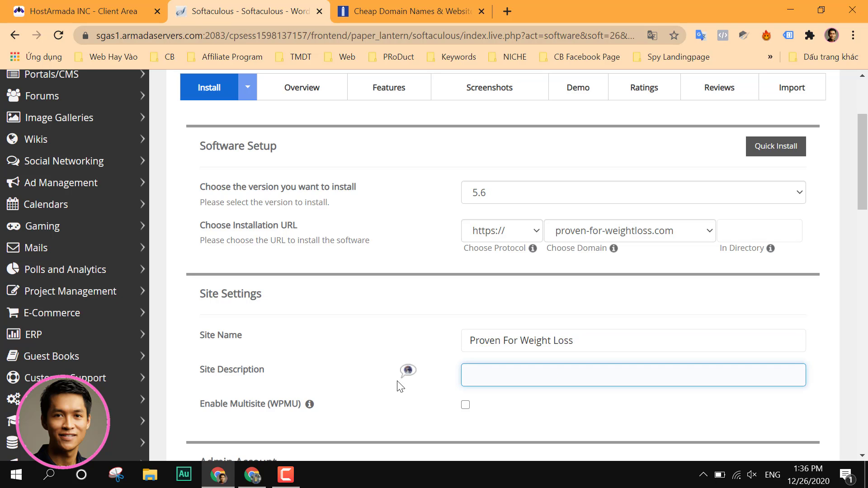
{"action": "type", "text": "Blog Health For"}
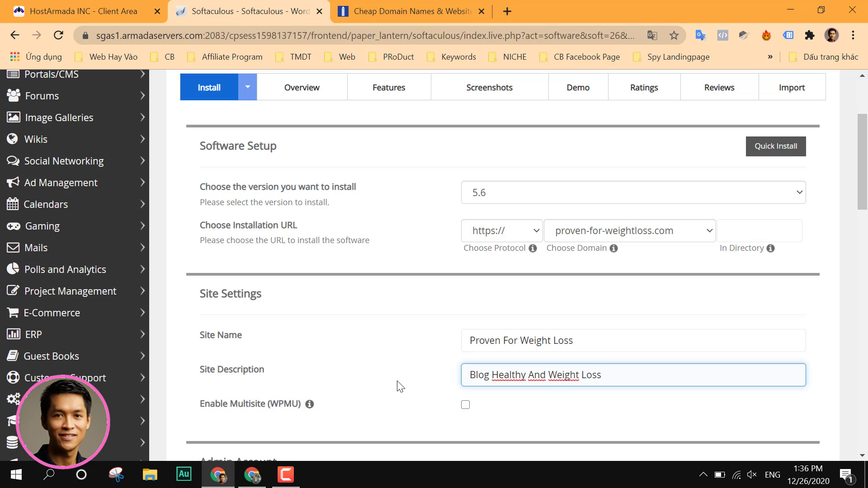
{"action": "left_click", "coordinate": [484, 339]}
Replace the default admin password with a strong new one, keeping username admin
{"action": "scroll", "coordinate": [465, 384], "scroll_direction": "down", "scroll_amount": 3}
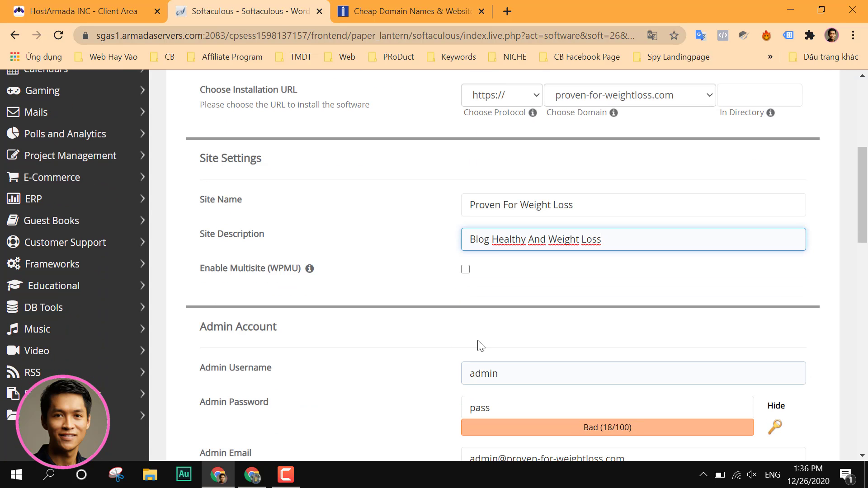
{"action": "scroll", "coordinate": [511, 311], "scroll_direction": "down", "scroll_amount": 1}
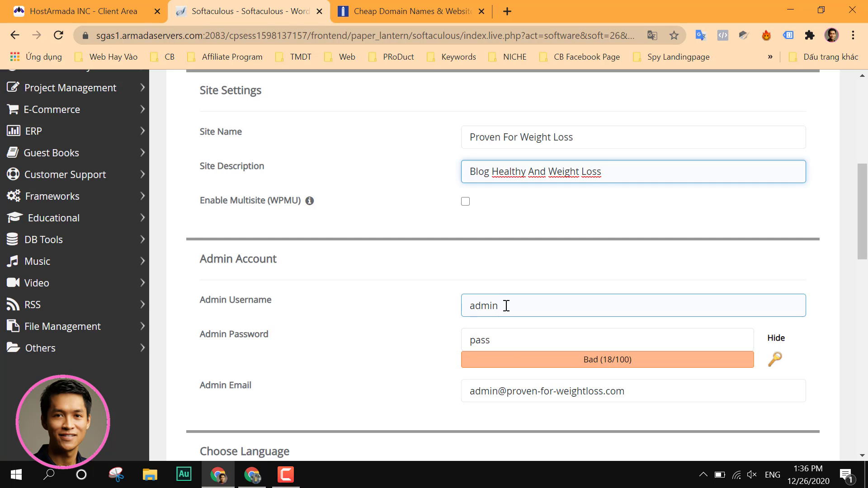
{"action": "left_click_drag", "start_coordinate": [509, 305], "coordinate": [467, 302]}
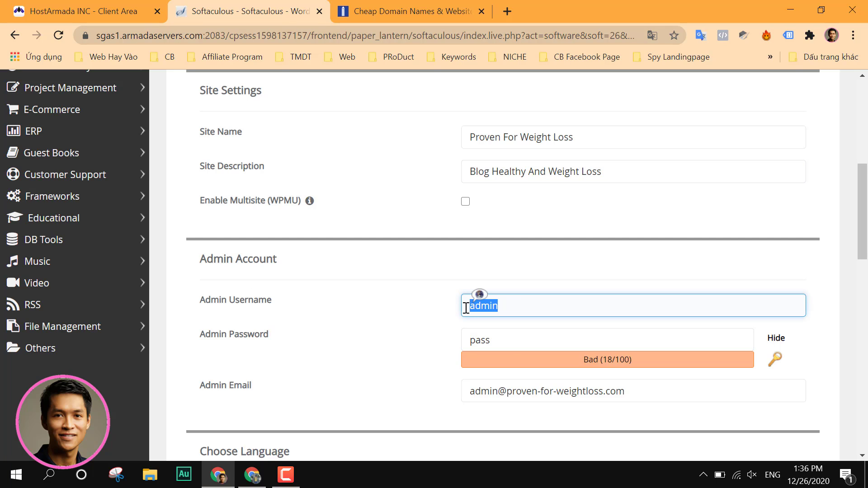
{"action": "left_click_drag", "start_coordinate": [515, 332], "coordinate": [429, 341]}
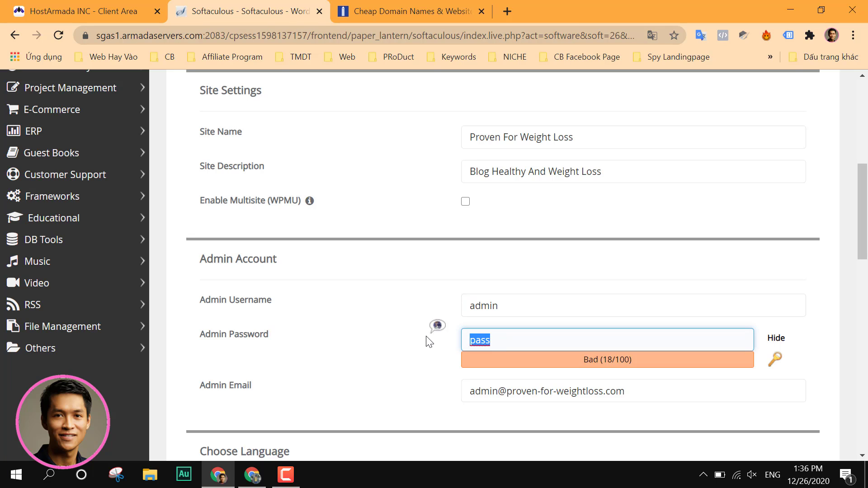
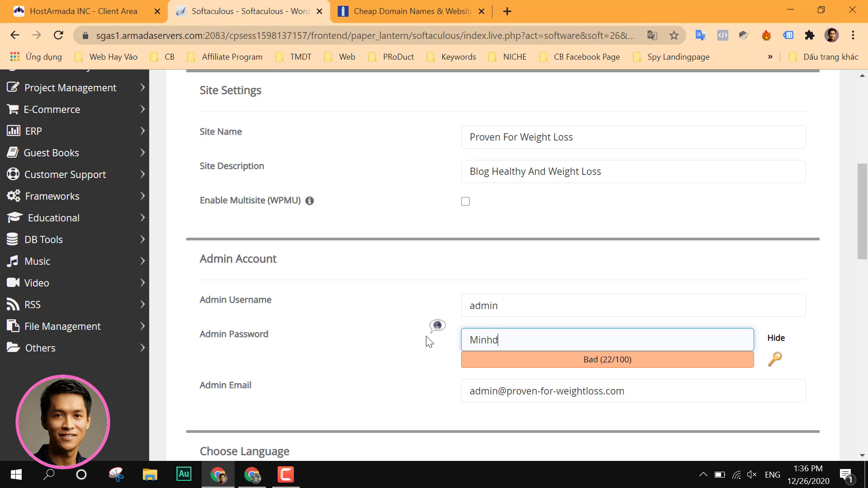
{"action": "key", "text": "ctrl+a"}
{"action": "key", "text": "BackSpace"}
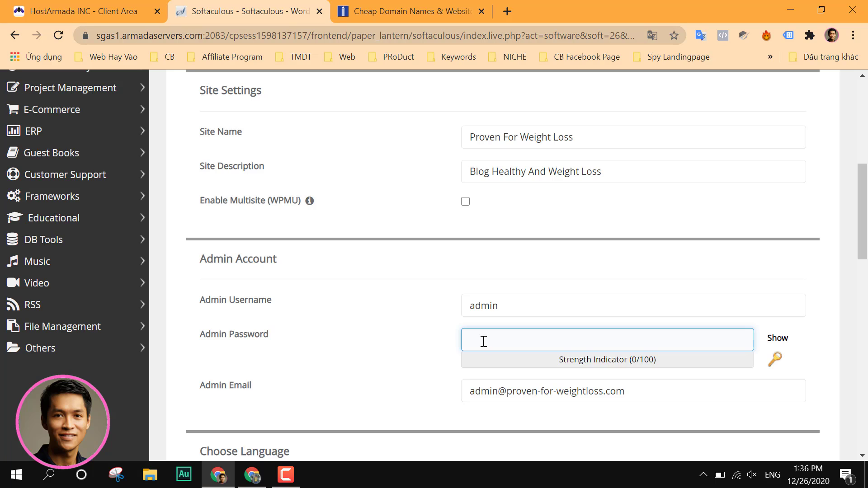
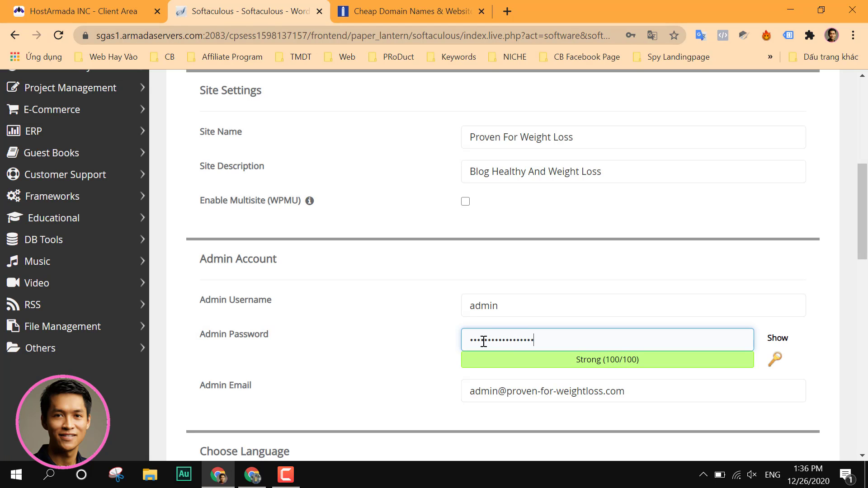
{"action": "scroll", "coordinate": [401, 349], "scroll_direction": "down", "scroll_amount": 5}
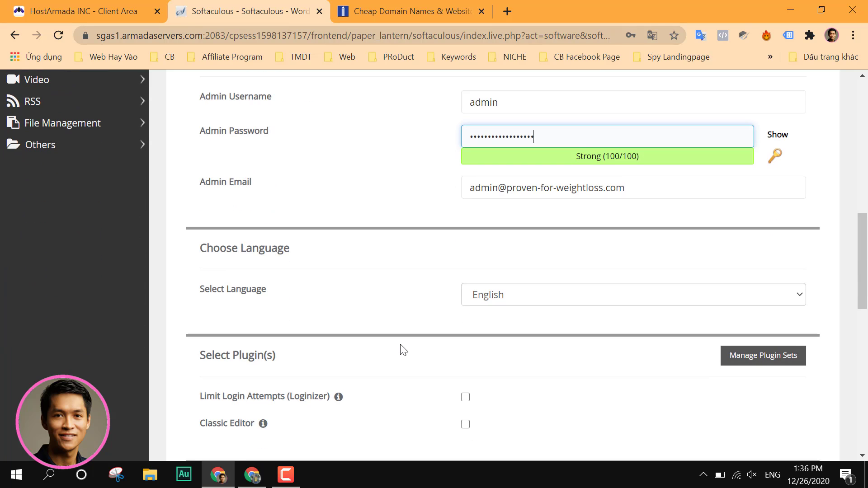
Run the WordPress install, save the password in the browser, and review the success page
{"action": "scroll", "coordinate": [392, 319], "scroll_direction": "down", "scroll_amount": 5}
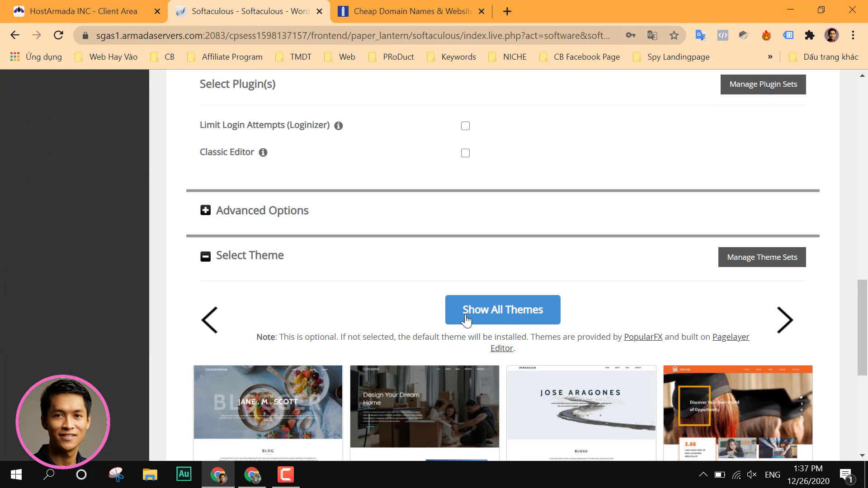
{"action": "scroll", "coordinate": [523, 294], "scroll_direction": "down", "scroll_amount": 3}
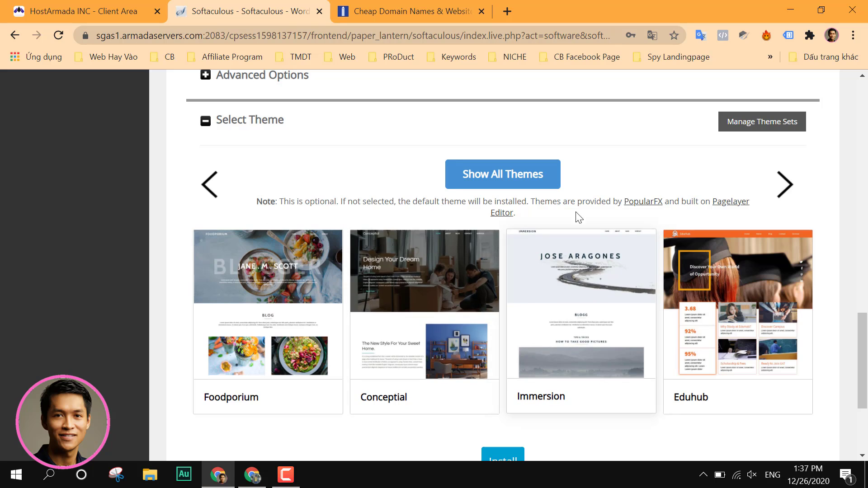
{"action": "scroll", "coordinate": [441, 228], "scroll_direction": "down", "scroll_amount": 3}
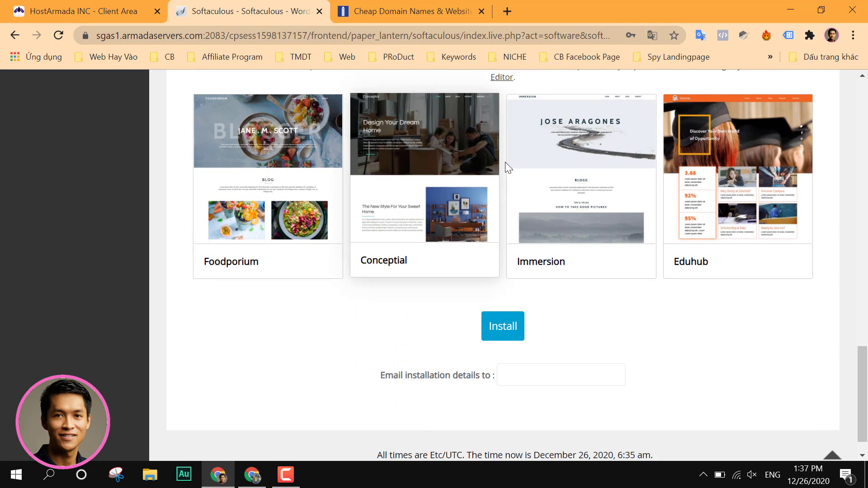
{"action": "scroll", "coordinate": [505, 141], "scroll_direction": "up", "scroll_amount": 2}
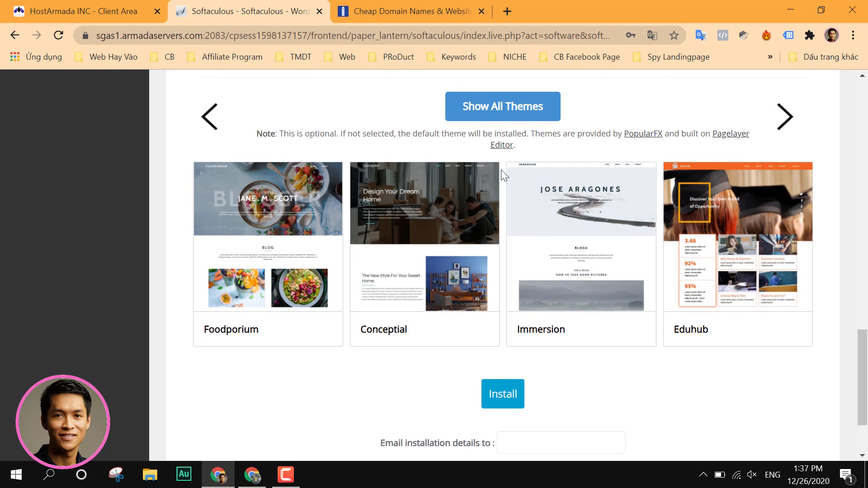
{"action": "left_click", "coordinate": [503, 396]}
{"action": "left_click", "coordinate": [560, 256]}
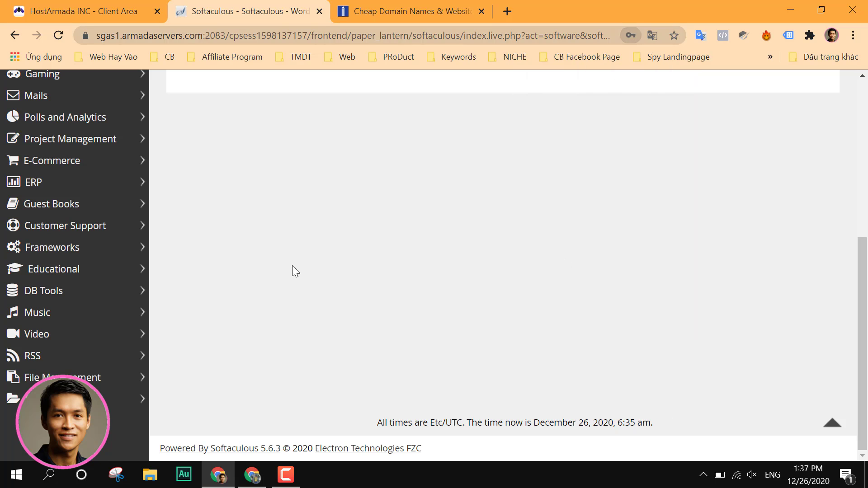
{"action": "scroll", "coordinate": [701, 392], "scroll_direction": "down", "scroll_amount": 3}
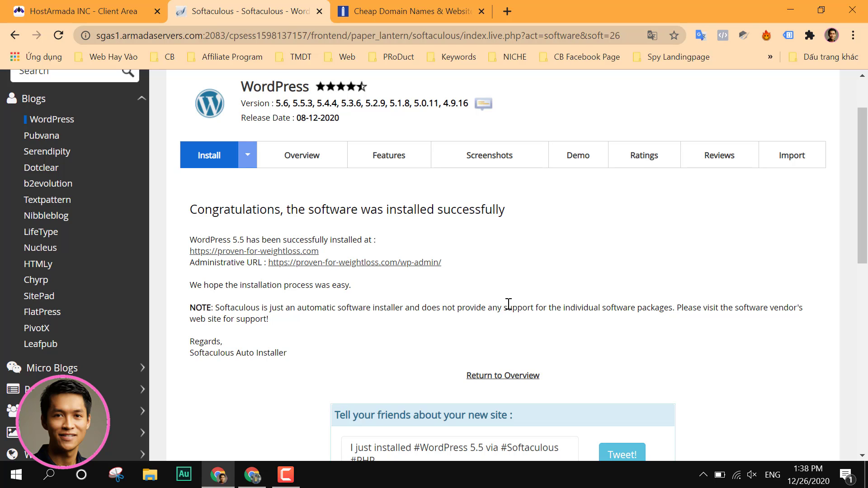
{"action": "scroll", "coordinate": [508, 305], "scroll_direction": "down", "scroll_amount": 2}
{"action": "scroll", "coordinate": [507, 306], "scroll_direction": "up", "scroll_amount": 2}
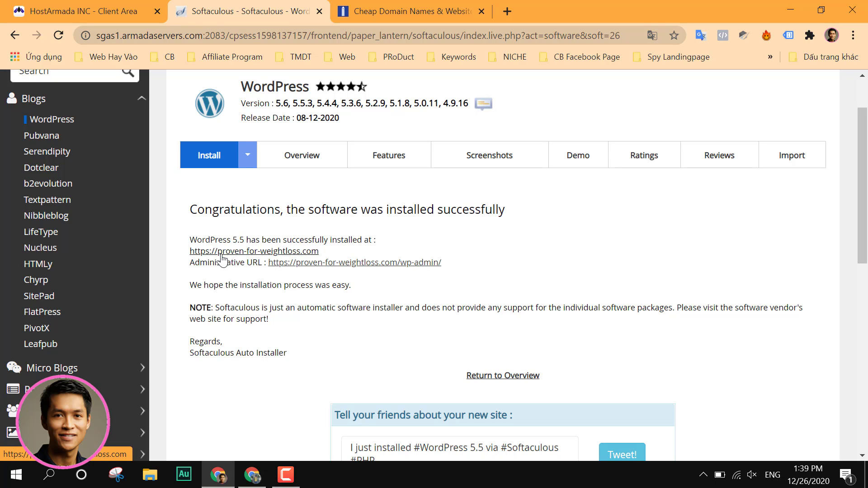
Open the new site's front page in a new tab and view it
{"action": "right_click", "coordinate": [257, 255]}
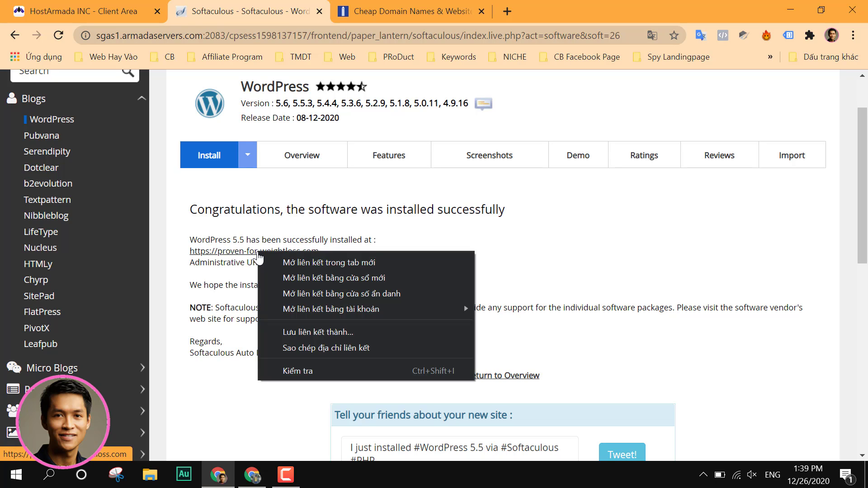
{"action": "left_click", "coordinate": [322, 267]}
{"action": "left_click", "coordinate": [414, 13]}
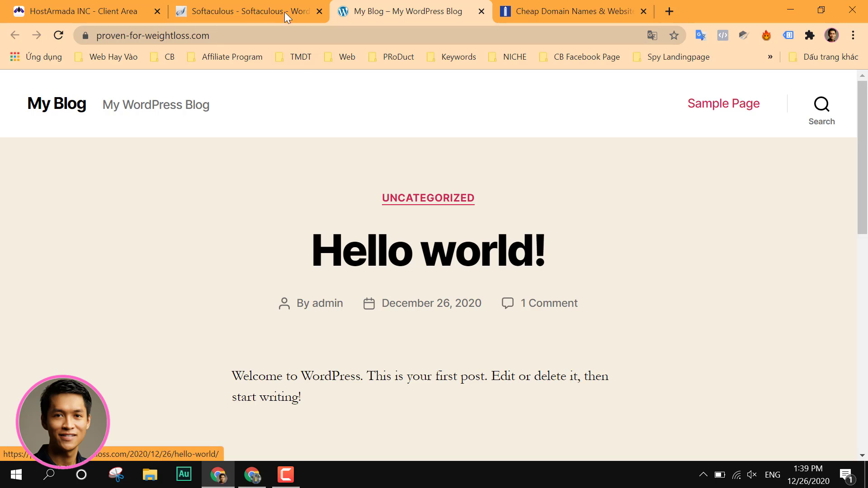
{"action": "left_click", "coordinate": [255, 6]}
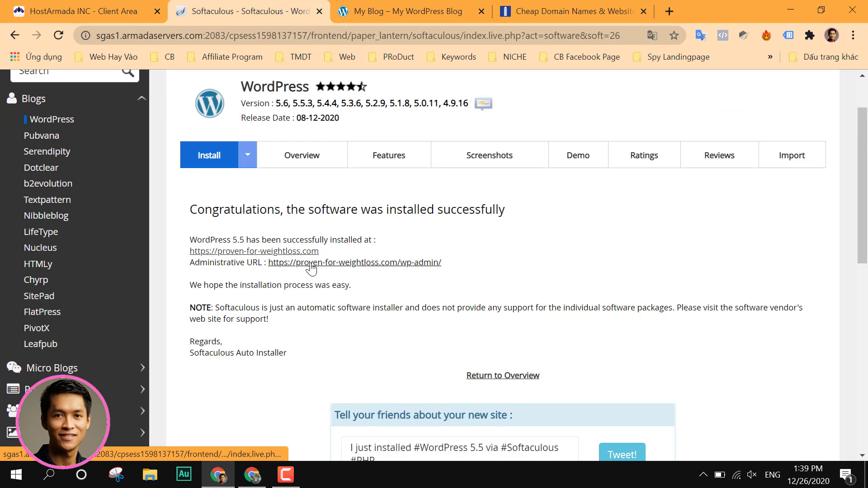
Open the wp-admin URL in another new tab and land on the admin Dashboard
{"action": "right_click", "coordinate": [311, 262]}
{"action": "left_click", "coordinate": [331, 273]}
{"action": "left_click", "coordinate": [502, 11]}
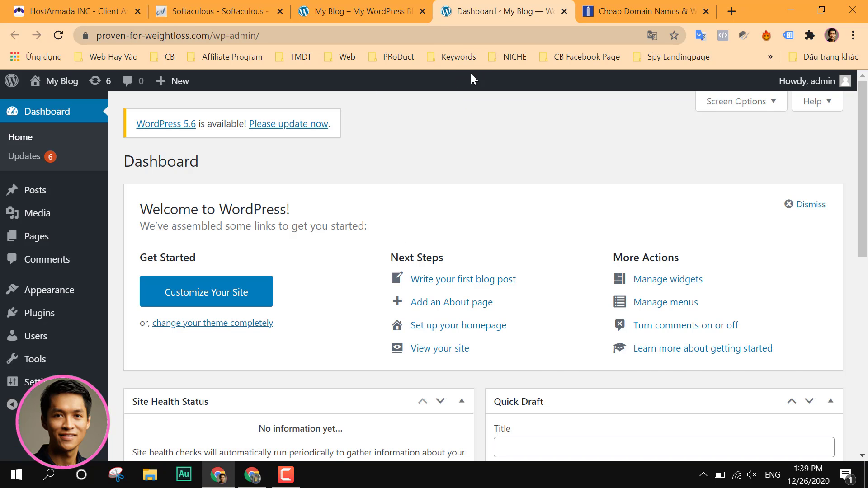
{"action": "left_click", "coordinate": [371, 5]}
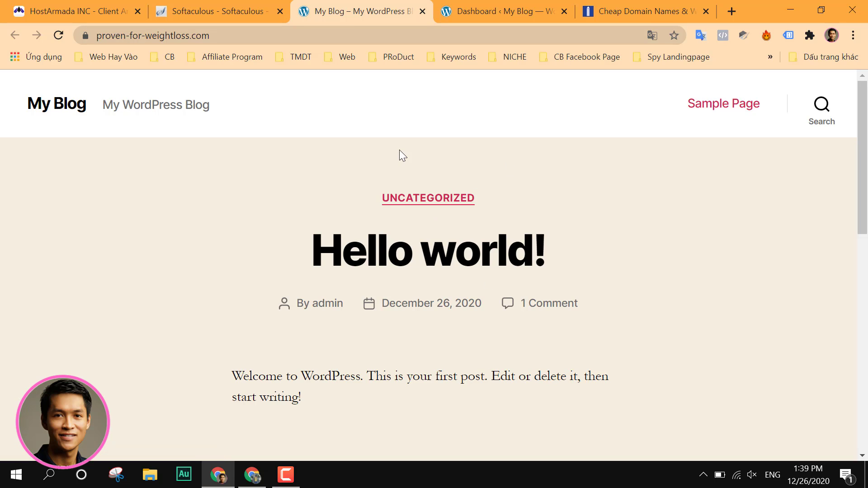
{"action": "left_click", "coordinate": [492, 7]}
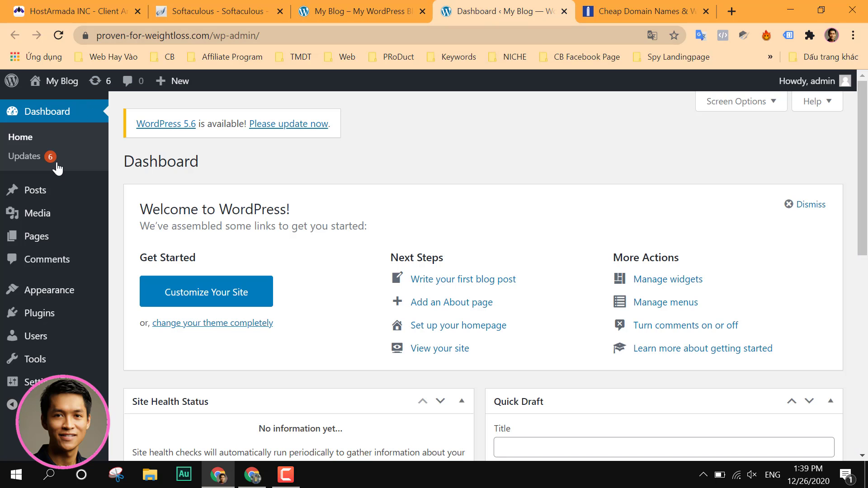
Search the theme directory for 'astra' and install the Astra theme
{"action": "left_click", "coordinate": [52, 295]}
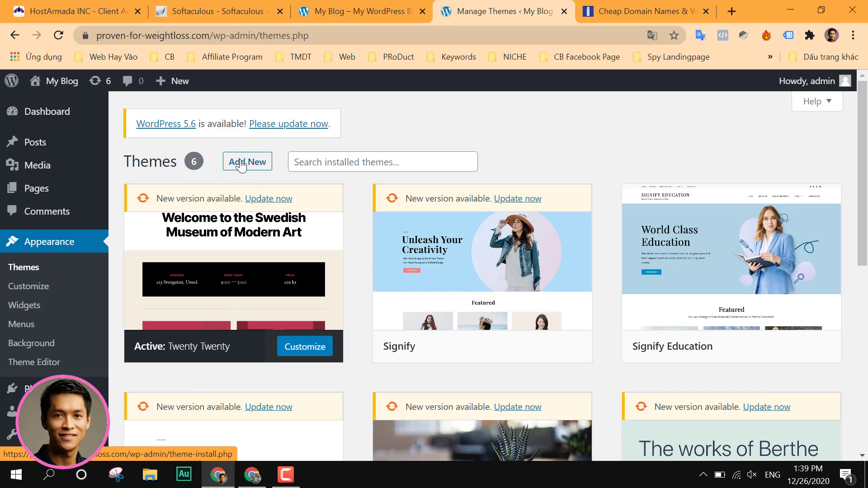
{"action": "left_click", "coordinate": [241, 166]}
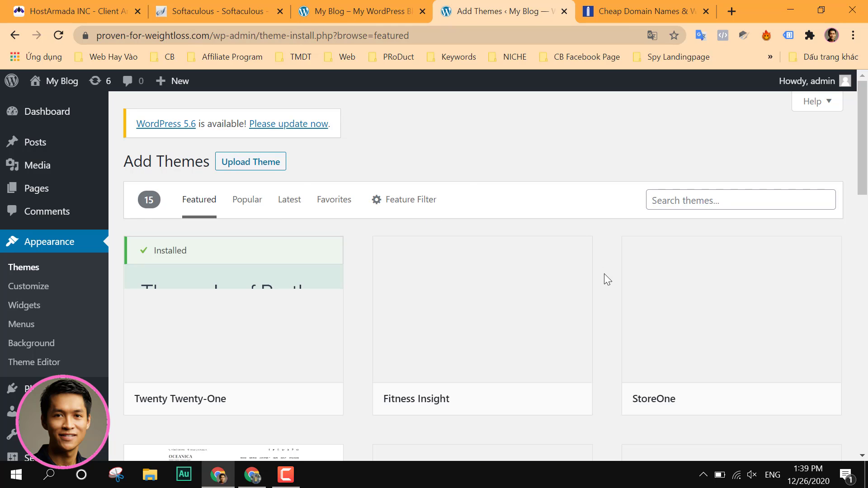
{"action": "left_click", "coordinate": [709, 203]}
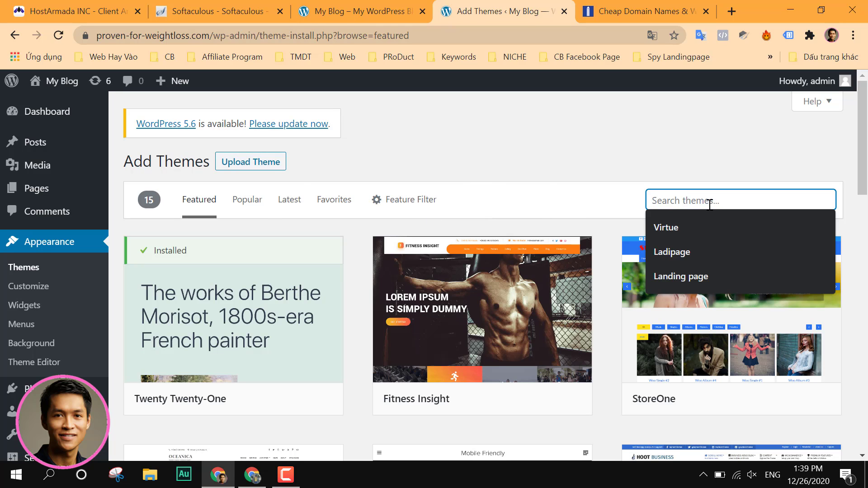
{"action": "type", "text": "astra"}
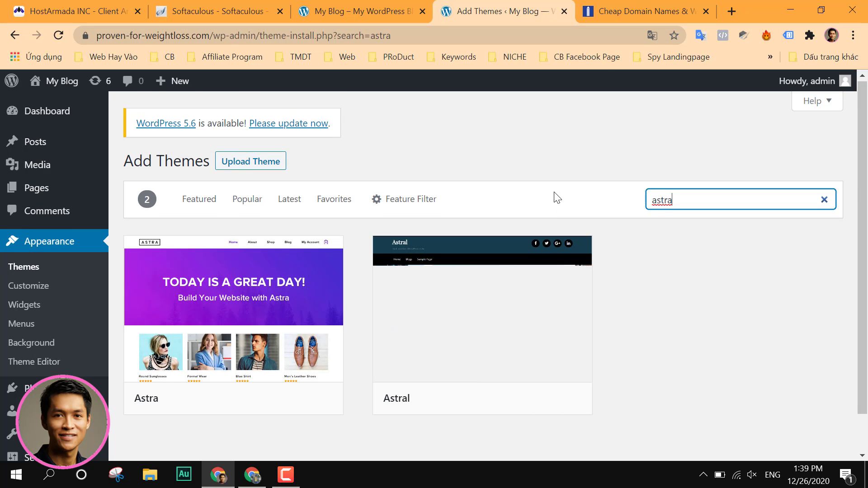
{"action": "scroll", "coordinate": [554, 196], "scroll_direction": "down", "scroll_amount": 1}
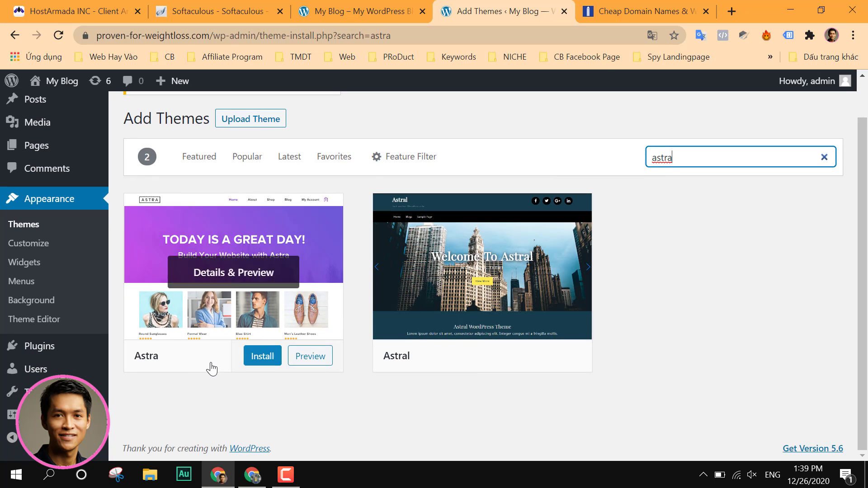
{"action": "left_click", "coordinate": [245, 356]}
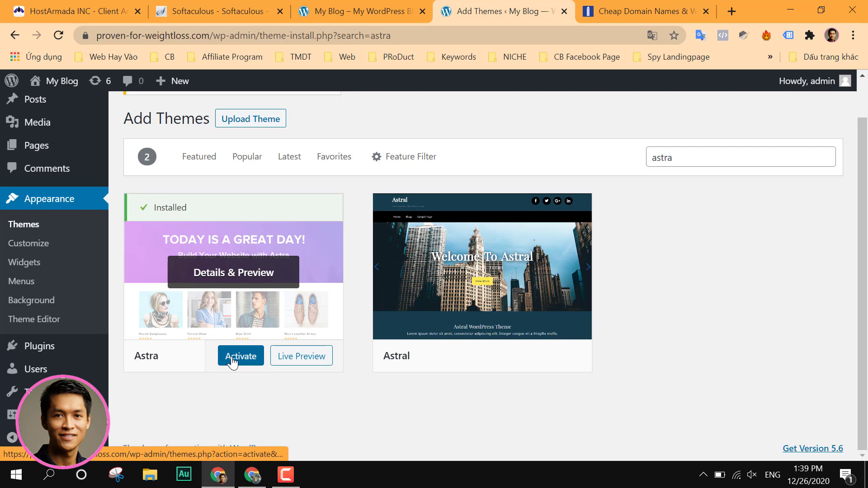
Activate Astra as the site's theme
{"action": "left_click", "coordinate": [232, 359]}
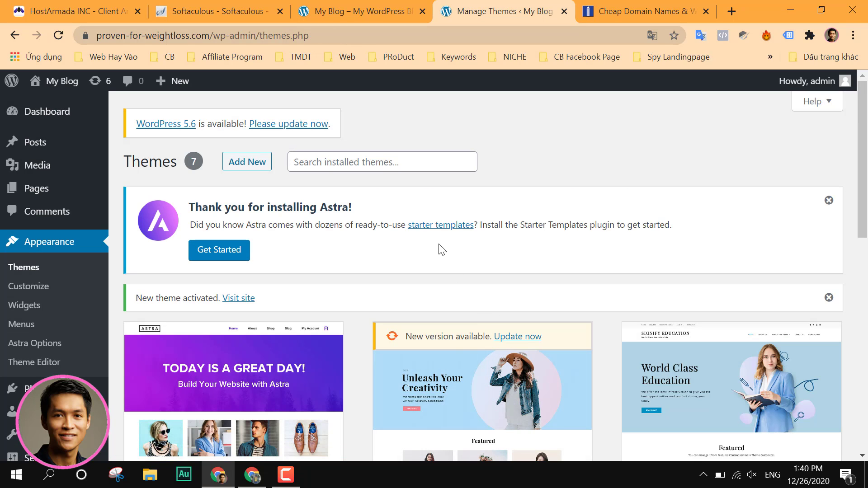
{"action": "scroll", "coordinate": [438, 244], "scroll_direction": "down", "scroll_amount": 3}
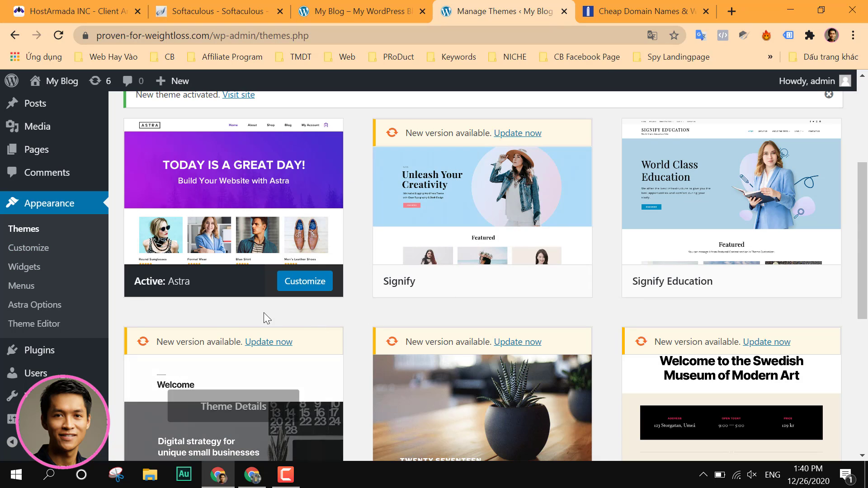
{"action": "mouse_move", "coordinate": [219, 259]}
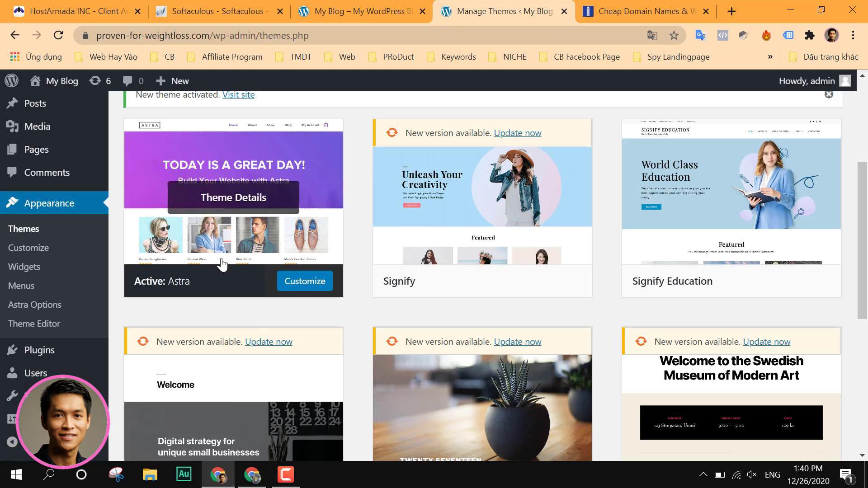
From Astra's Theme Details window, go to the Astra Options page and review it
{"action": "left_click", "coordinate": [229, 205]}
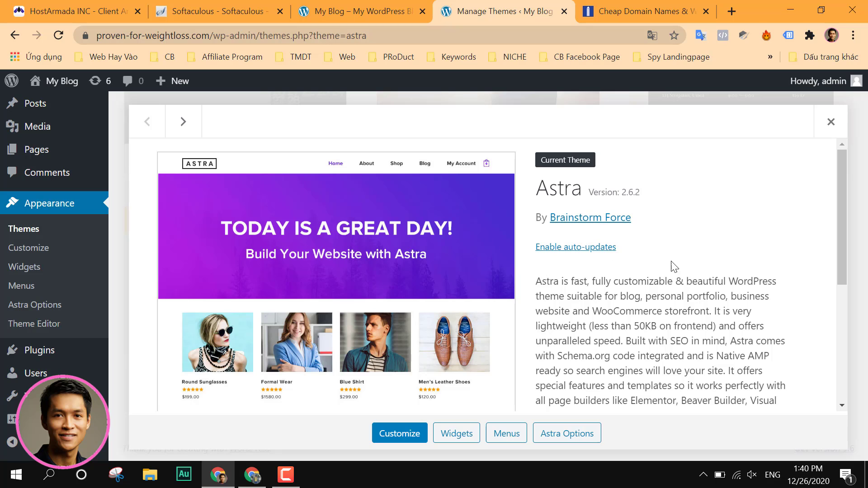
{"action": "scroll", "coordinate": [676, 267], "scroll_direction": "down", "scroll_amount": 3}
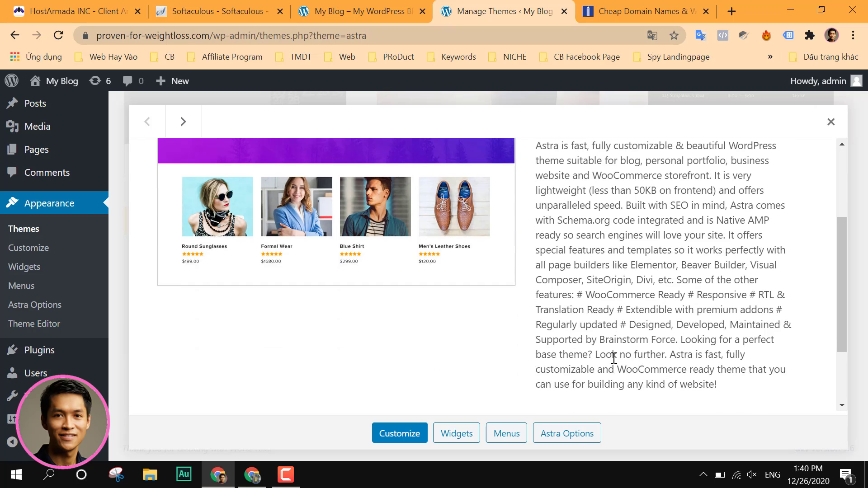
{"action": "left_click", "coordinate": [569, 433]}
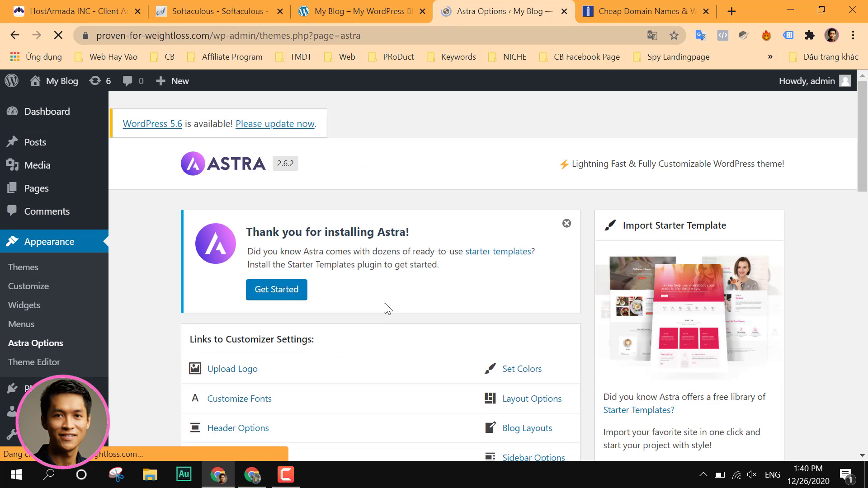
{"action": "scroll", "coordinate": [565, 278], "scroll_direction": "down", "scroll_amount": 3}
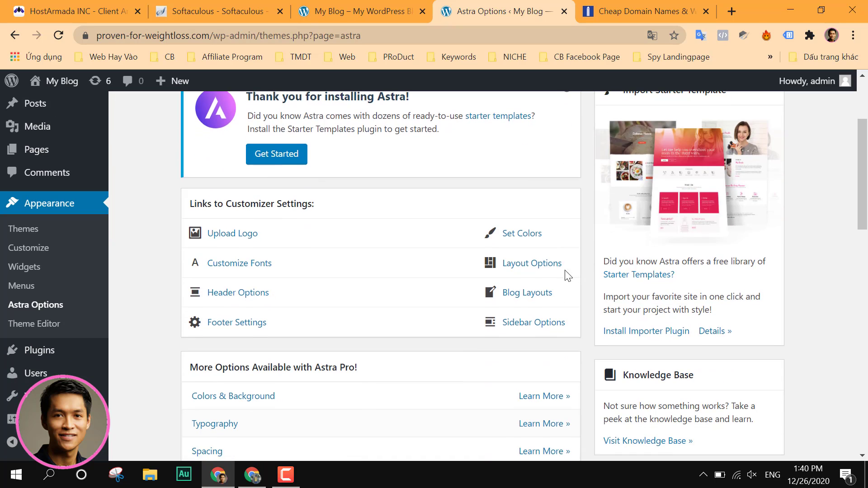
{"action": "scroll", "coordinate": [579, 212], "scroll_direction": "down", "scroll_amount": 2}
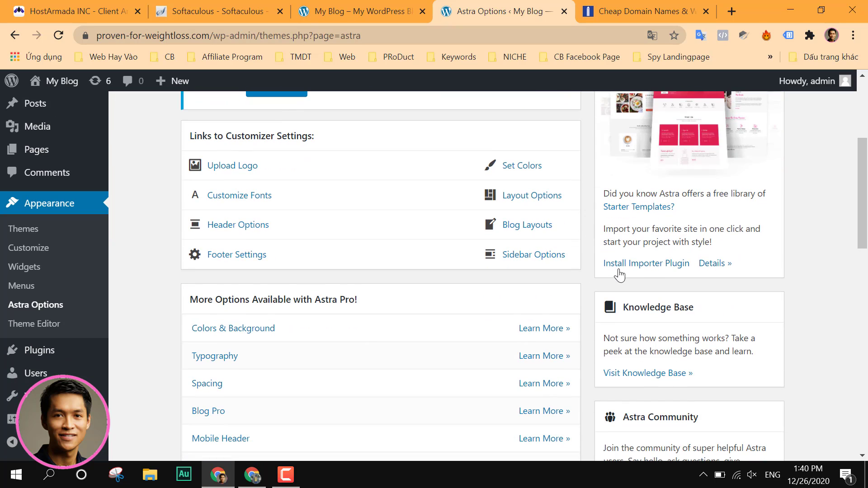
Install the Starter Templates importer, choose Elementor as page builder, and scroll to Sierra Nature
{"action": "left_click", "coordinate": [657, 264]}
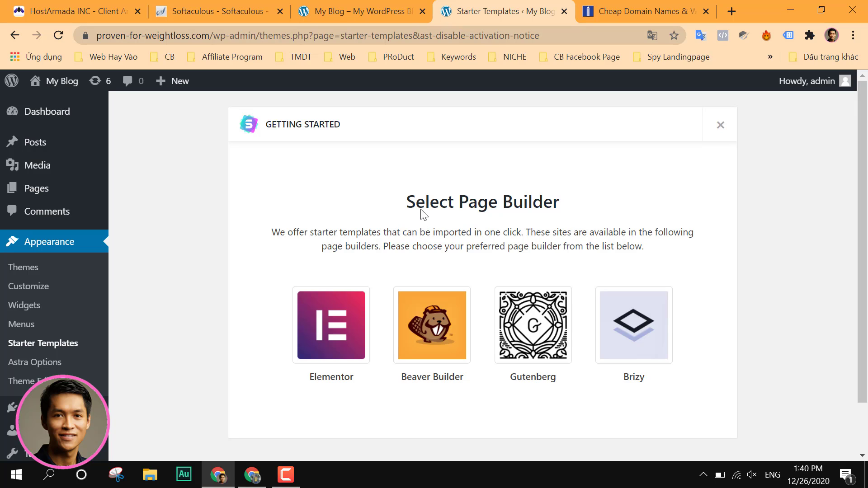
{"action": "left_click", "coordinate": [340, 333]}
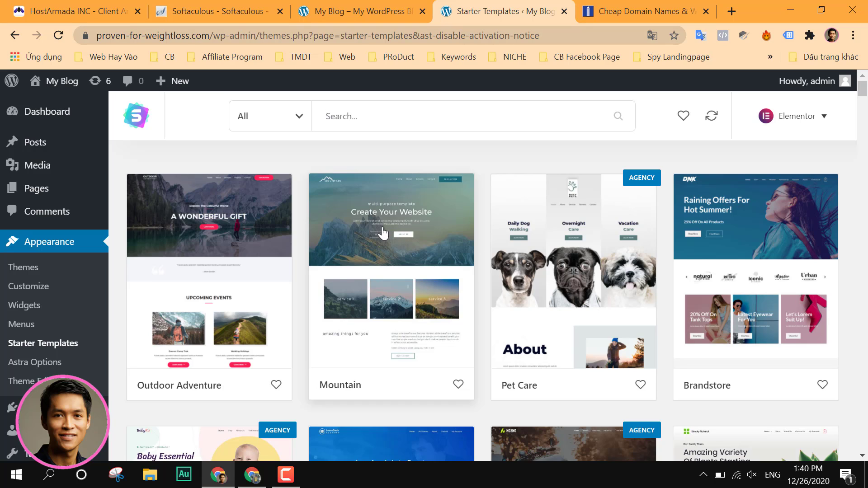
{"action": "scroll", "coordinate": [485, 296], "scroll_direction": "down", "scroll_amount": 15}
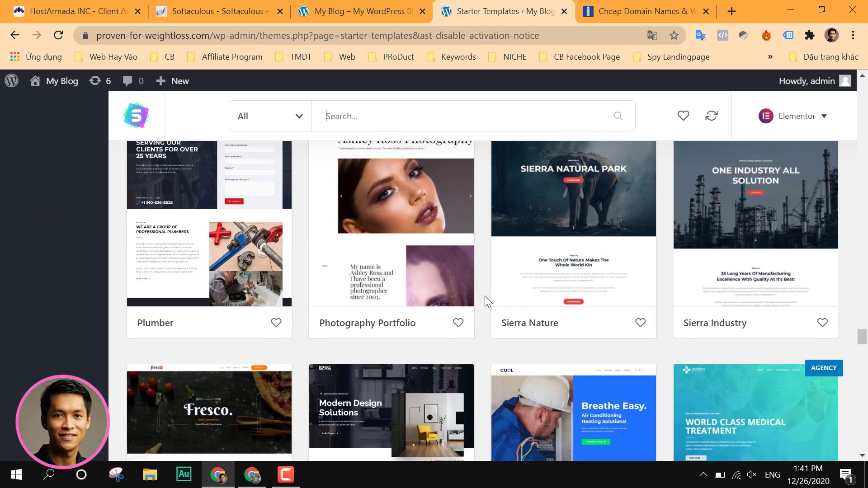
{"action": "scroll", "coordinate": [485, 296], "scroll_direction": "up", "scroll_amount": 4}
{"action": "scroll", "coordinate": [487, 217], "scroll_direction": "down", "scroll_amount": 4}
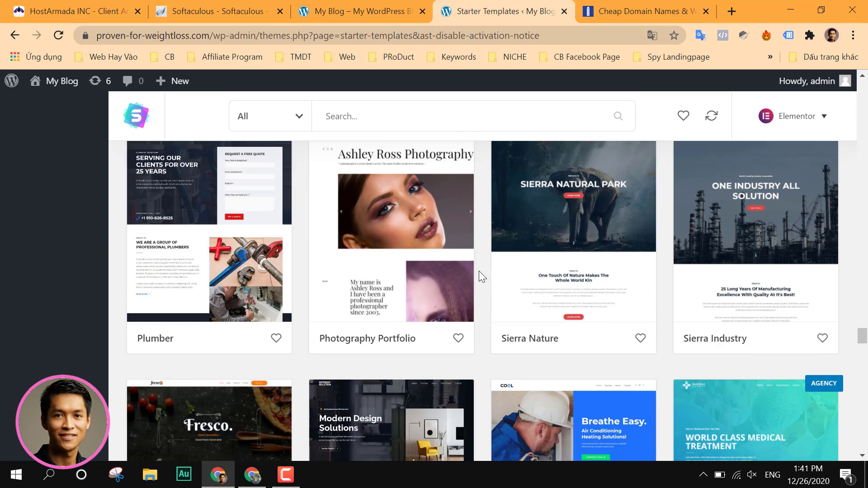
{"action": "scroll", "coordinate": [543, 225], "scroll_direction": "up", "scroll_amount": 2}
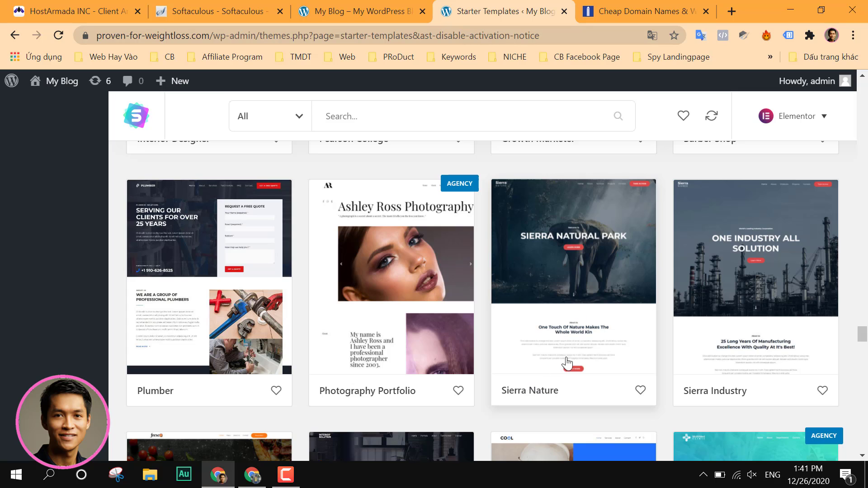
Import Sierra Nature as a complete site with Delete Previously Imported Site ticked
{"action": "left_click", "coordinate": [567, 261]}
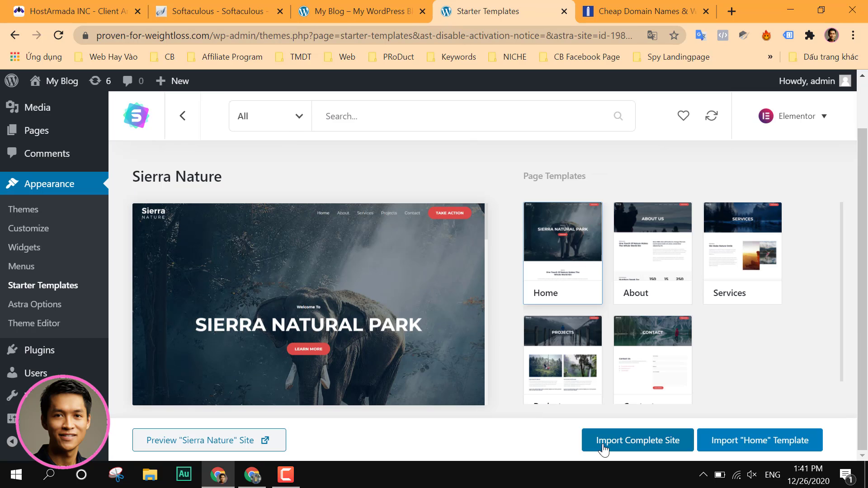
{"action": "left_click", "coordinate": [638, 441]}
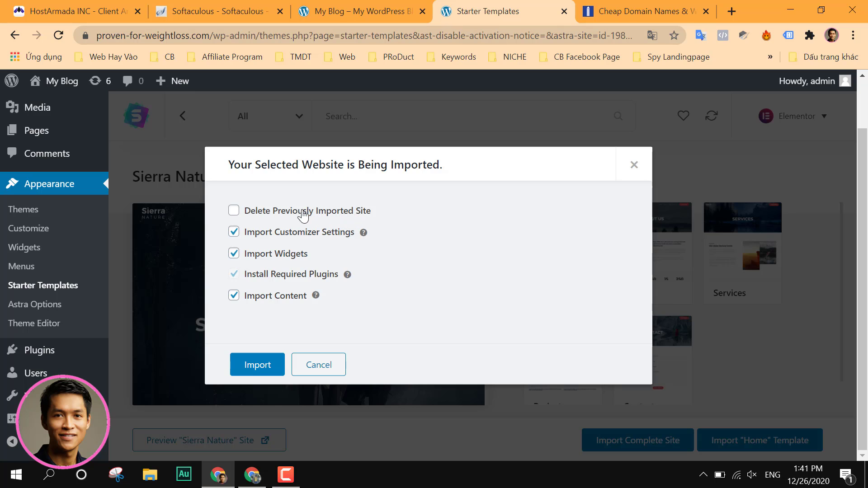
{"action": "left_click", "coordinate": [234, 212]}
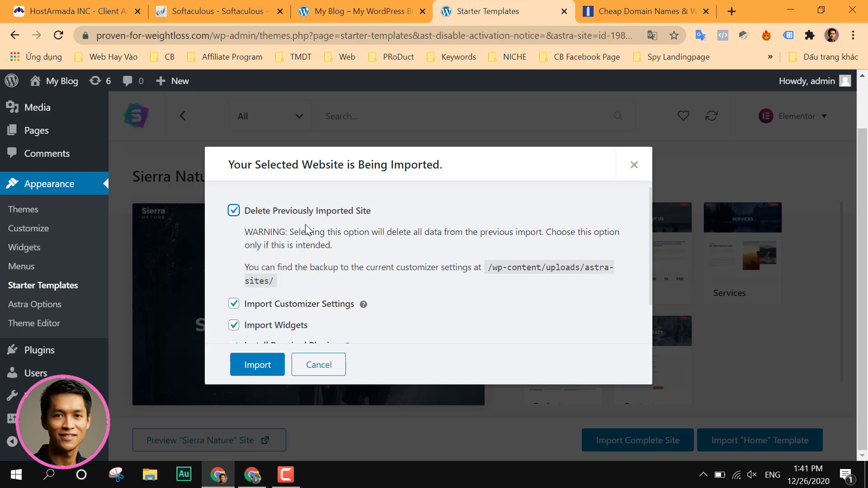
{"action": "left_click", "coordinate": [244, 363]}
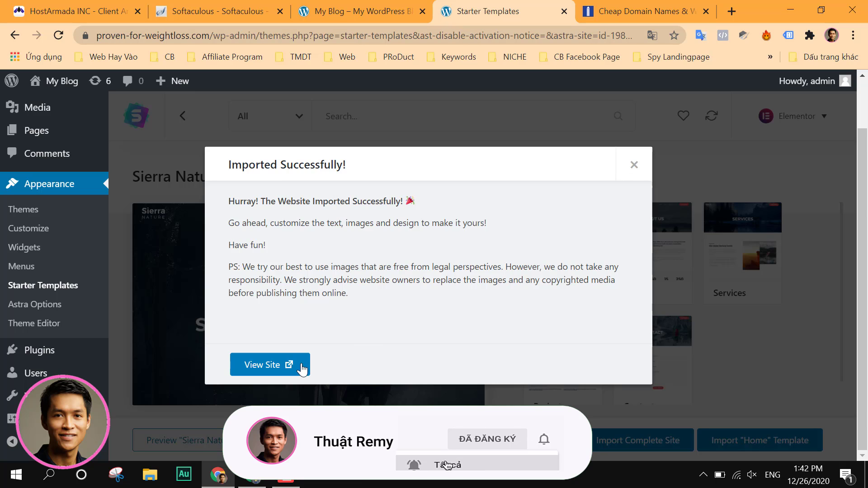
View the imported site in a new tab and scroll through the Sierra Natural Park home page
{"action": "left_click", "coordinate": [270, 365]}
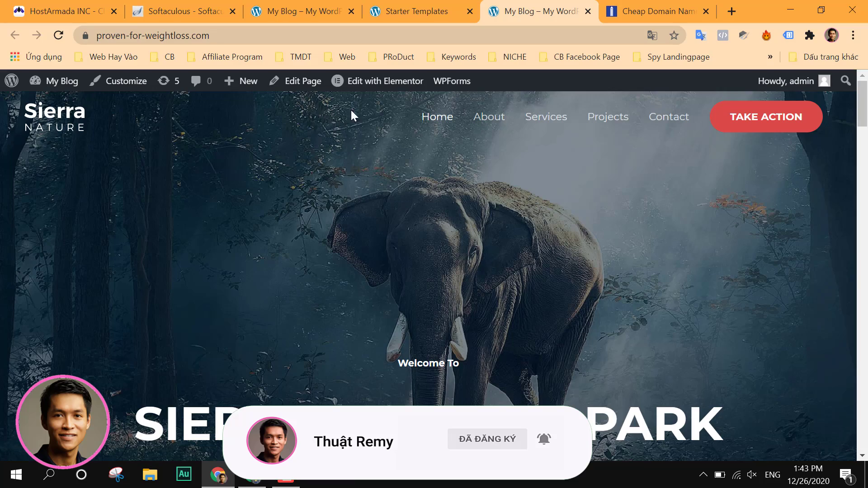
{"action": "scroll", "coordinate": [471, 212], "scroll_direction": "down", "scroll_amount": 15}
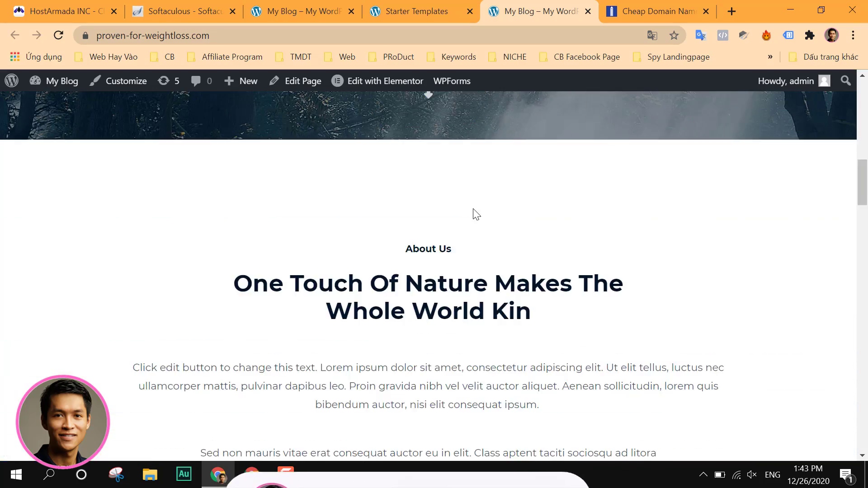
{"action": "scroll", "coordinate": [475, 203], "scroll_direction": "down", "scroll_amount": 15}
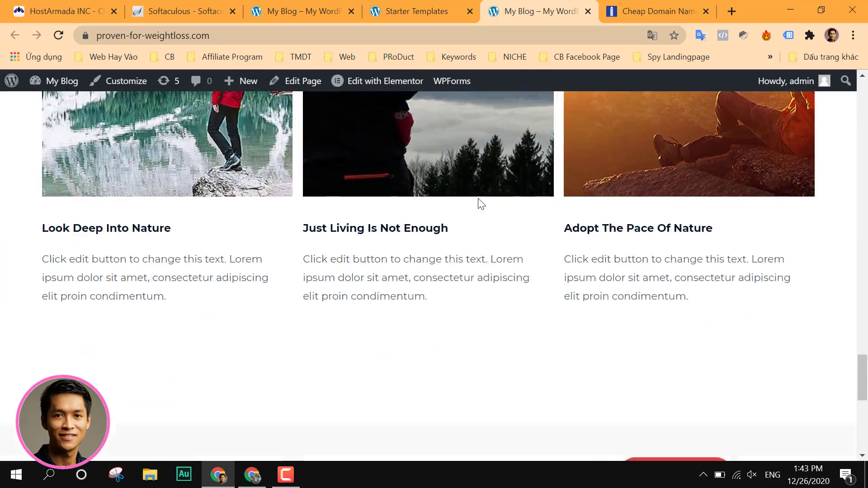
{"action": "scroll", "coordinate": [478, 197], "scroll_direction": "up", "scroll_amount": 20}
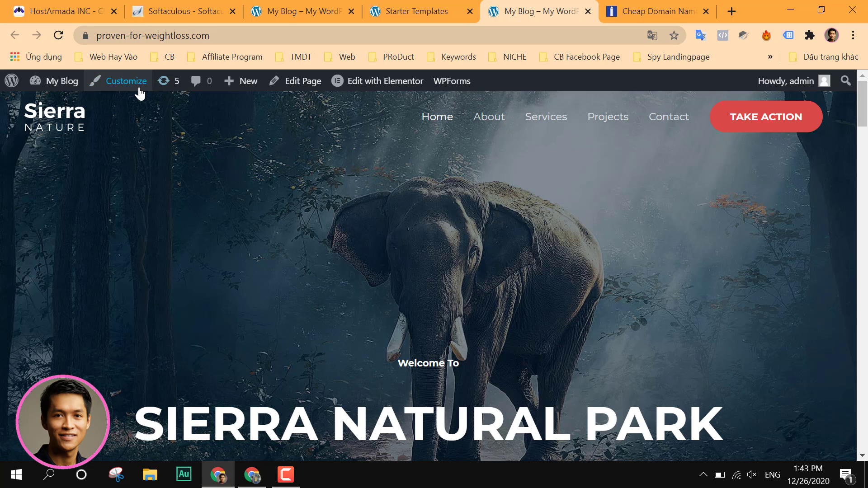
{"action": "mouse_move", "coordinate": [465, 86]}
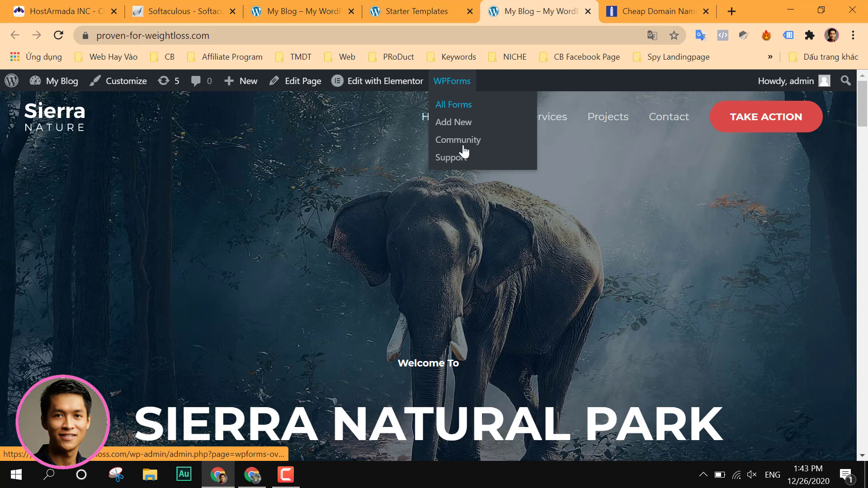
{"action": "mouse_move", "coordinate": [371, 88]}
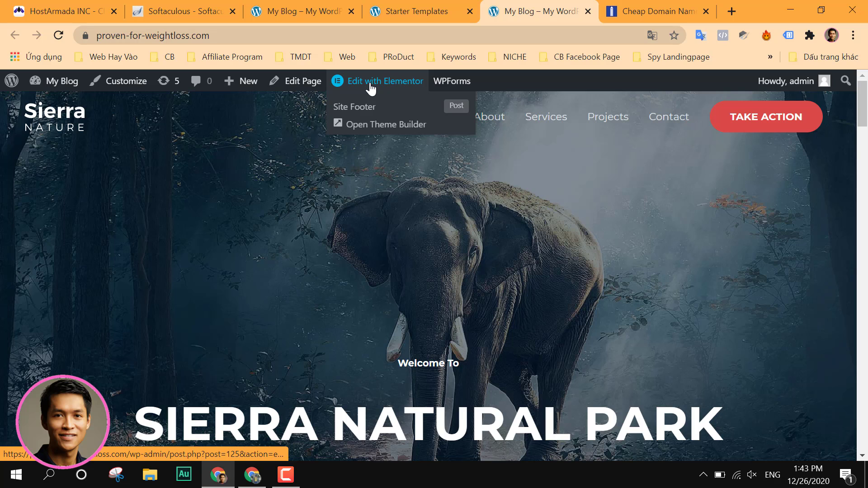
{"action": "scroll", "coordinate": [481, 227], "scroll_direction": "down", "scroll_amount": 2}
{"action": "scroll", "coordinate": [439, 149], "scroll_direction": "down", "scroll_amount": 2}
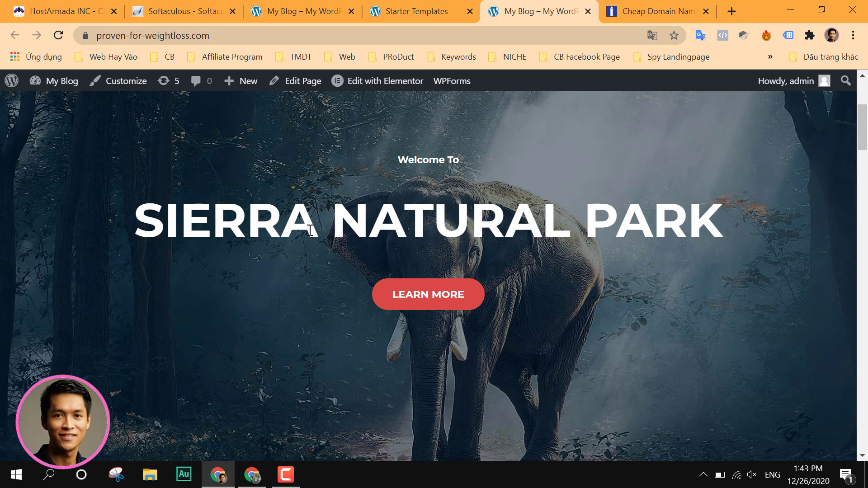
In Elementor, retype the Welcome To heading as 'PROVEN FOR WEIGH LOSS'
{"action": "left_click", "coordinate": [376, 86]}
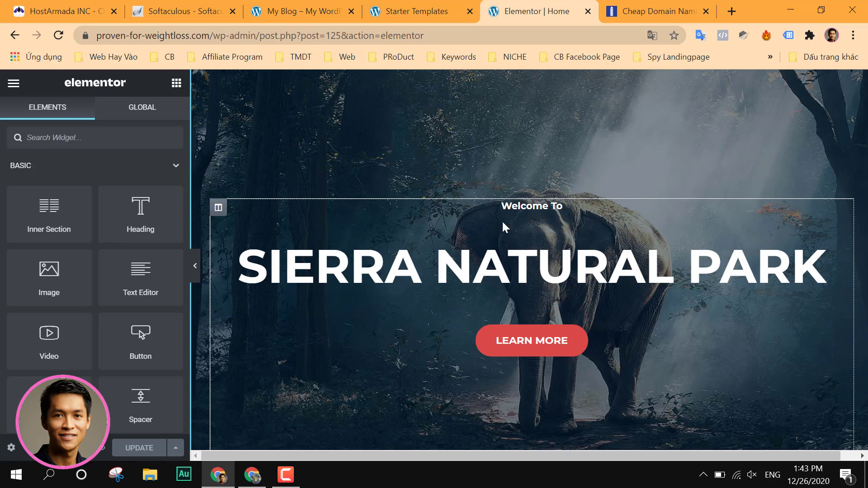
{"action": "left_click", "coordinate": [523, 210]}
{"action": "triple_click", "coordinate": [563, 206]}
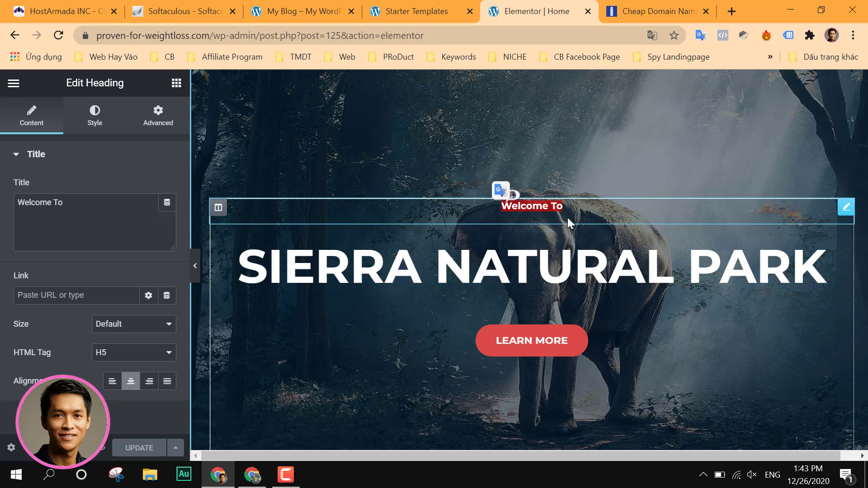
{"action": "type", "text": "PROVEN "}
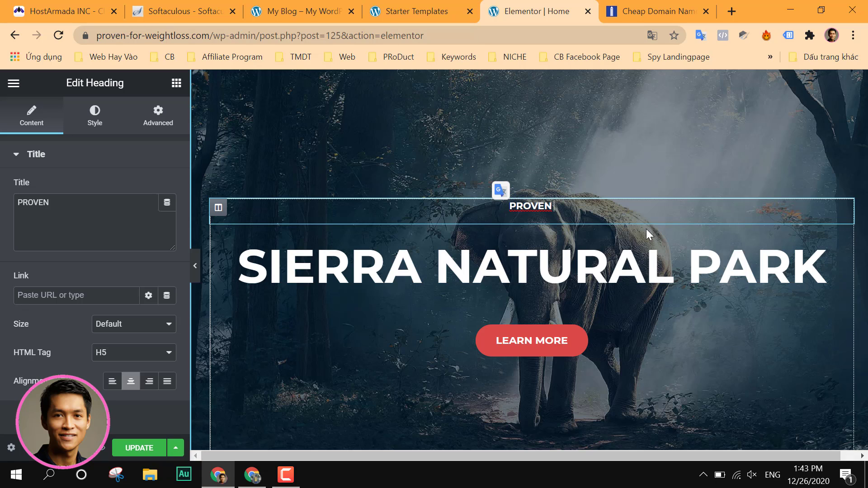
{"action": "type", "text": "WW"}
{"action": "key", "text": "BackSpace"}
{"action": "type", "text": "EIGHLOSS"}
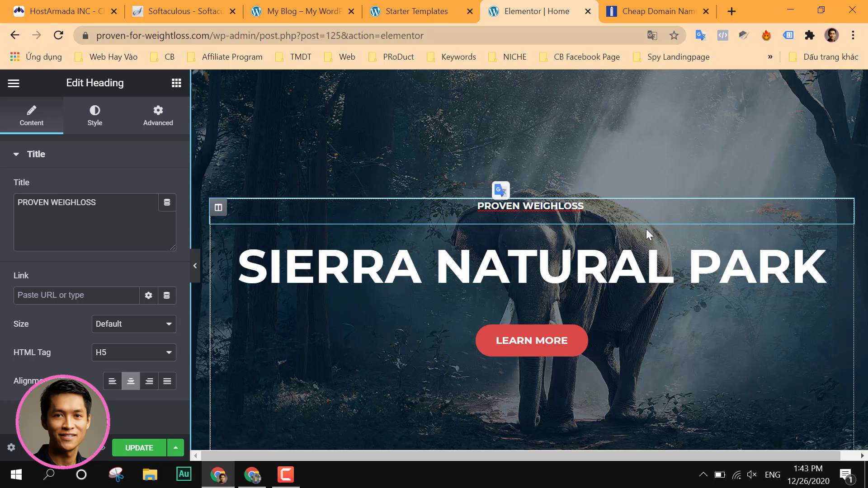
{"action": "key", "text": "BackSpace"}
{"action": "key", "text": "BackSpace"}
{"action": "key", "text": "BackSpace"}
{"action": "key", "text": "BackSpace"}
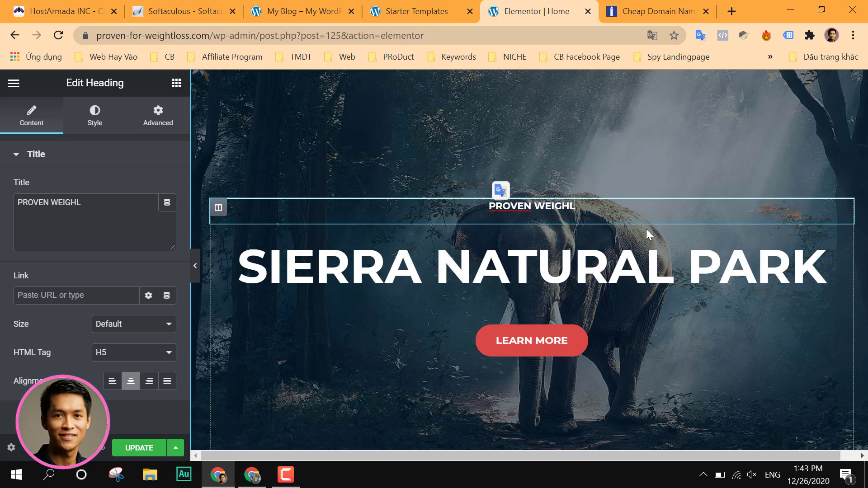
{"action": "key", "text": "BackSpace"}
{"action": "key", "text": "BackSpace"}
{"action": "key", "text": "BackSpace"}
{"action": "key", "text": "BackSpace"}
{"action": "key", "text": "BackSpace"}
{"action": "key", "text": "BackSpace"}
{"action": "type", "text": "FOR "}
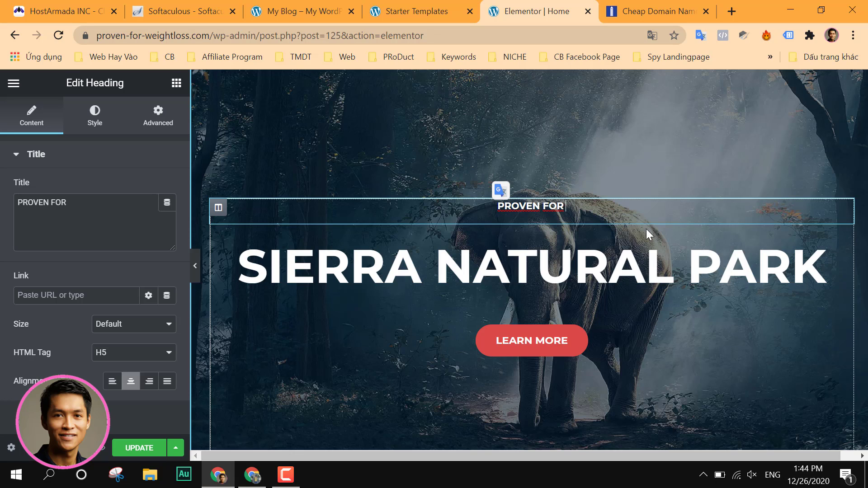
{"action": "type", "text": "WW"}
{"action": "key", "text": "BackSpace"}
{"action": "type", "text": "EIGH"}
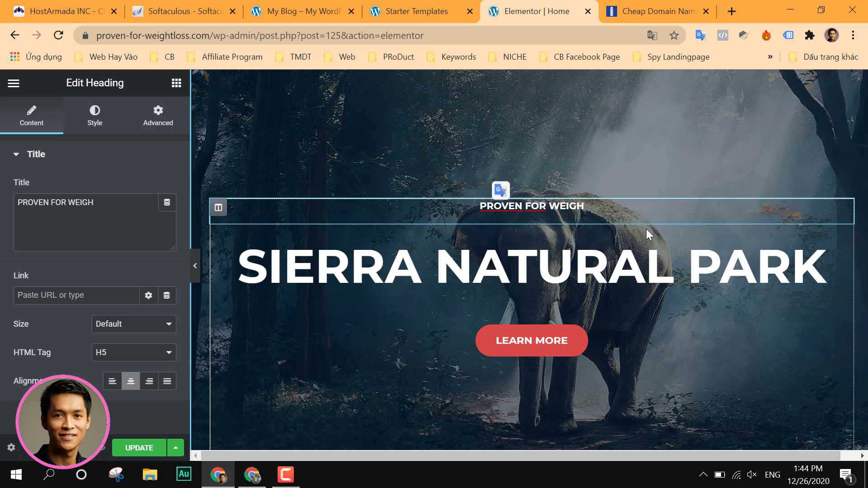
{"action": "type", "text": " LOSS"}
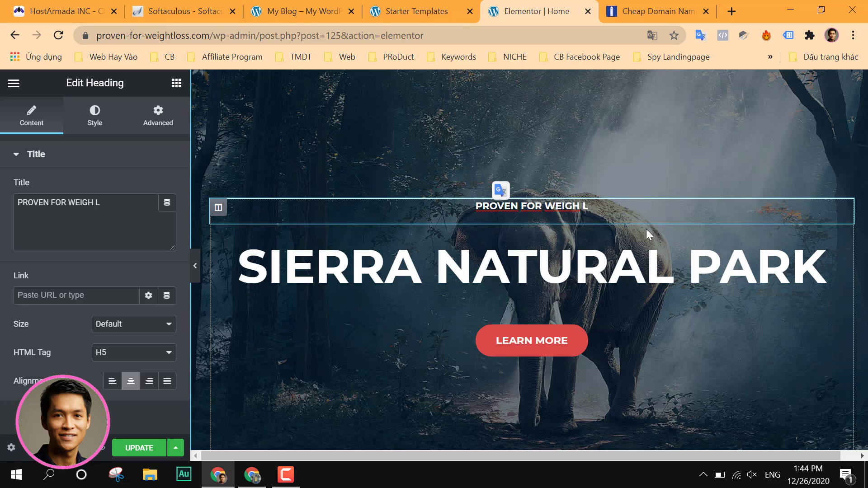
{"action": "left_click", "coordinate": [537, 166]}
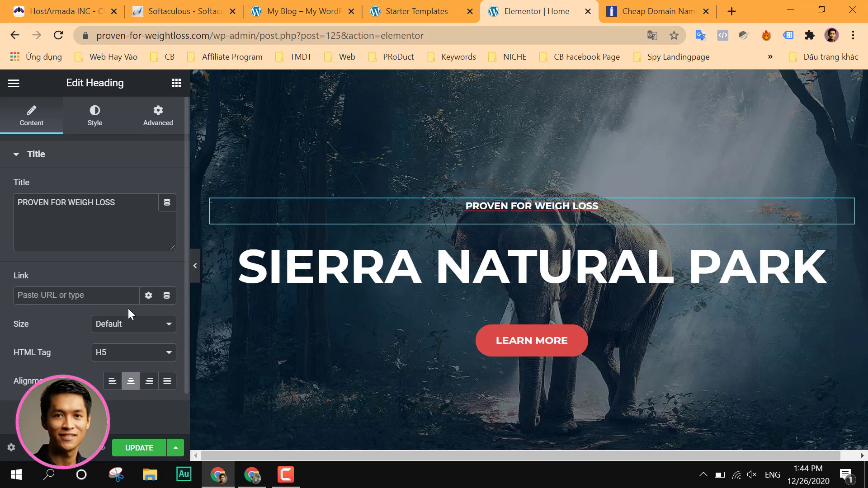
Change that heading's HTML tag from H5 to H2
{"action": "left_click", "coordinate": [108, 357]}
{"action": "left_click", "coordinate": [113, 377]}
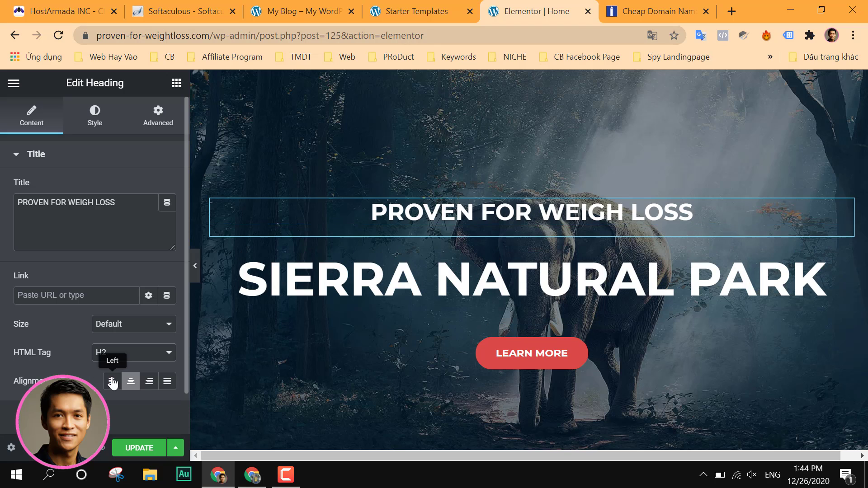
{"action": "left_click", "coordinate": [433, 285]}
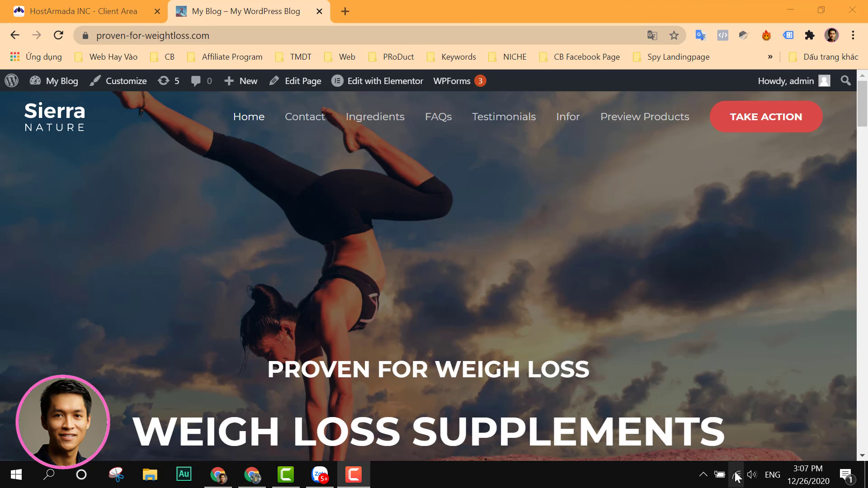
Scroll the live home page, then open the Site Footer template in Elementor from the admin bar
{"action": "scroll", "coordinate": [502, 315], "scroll_direction": "down", "scroll_amount": 20}
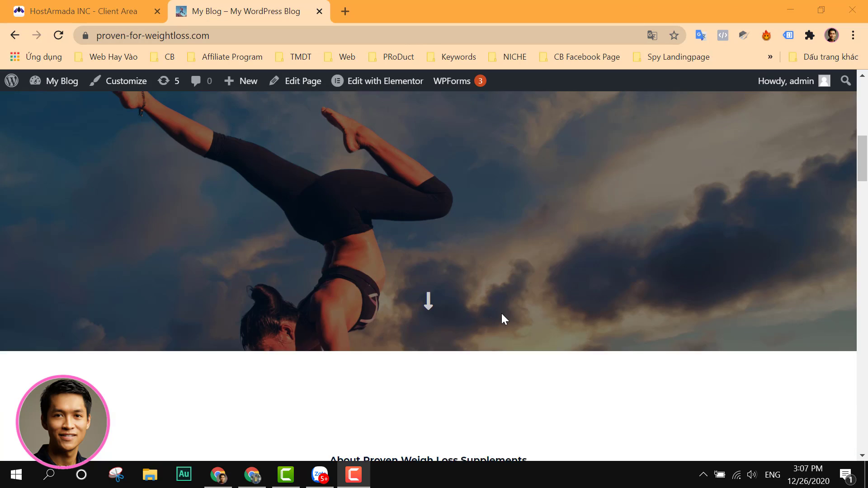
{"action": "scroll", "coordinate": [503, 306], "scroll_direction": "down", "scroll_amount": 8}
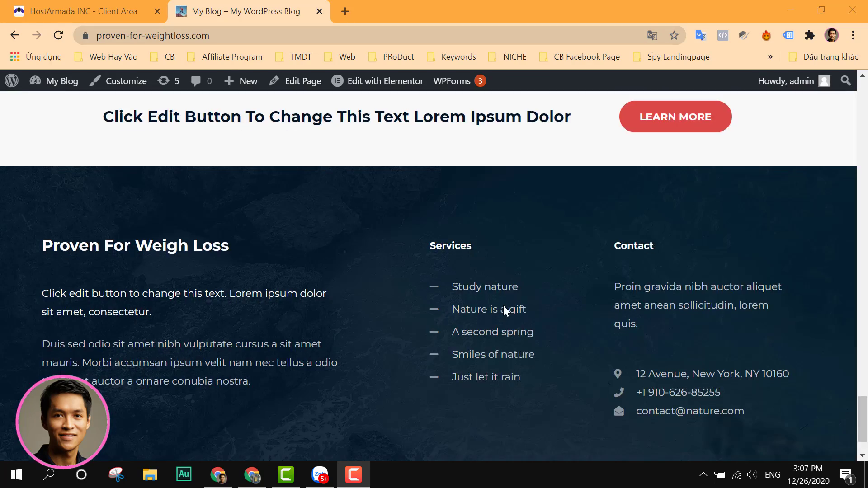
{"action": "scroll", "coordinate": [503, 305], "scroll_direction": "up", "scroll_amount": 8}
{"action": "scroll", "coordinate": [503, 306], "scroll_direction": "down", "scroll_amount": 8}
{"action": "scroll", "coordinate": [353, 298], "scroll_direction": "up", "scroll_amount": 10}
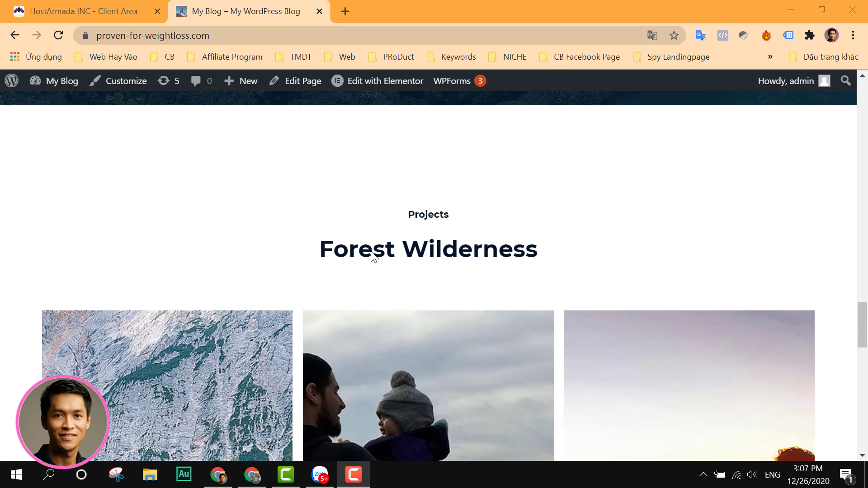
{"action": "mouse_move", "coordinate": [371, 88]}
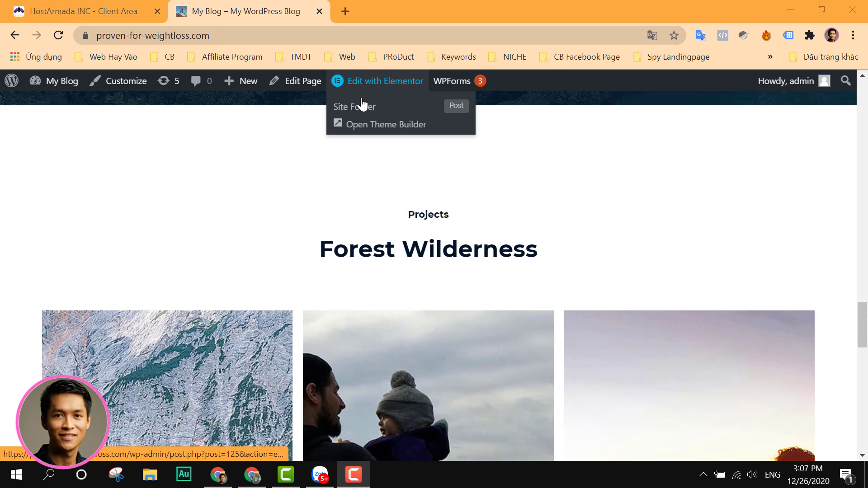
{"action": "left_click", "coordinate": [360, 107]}
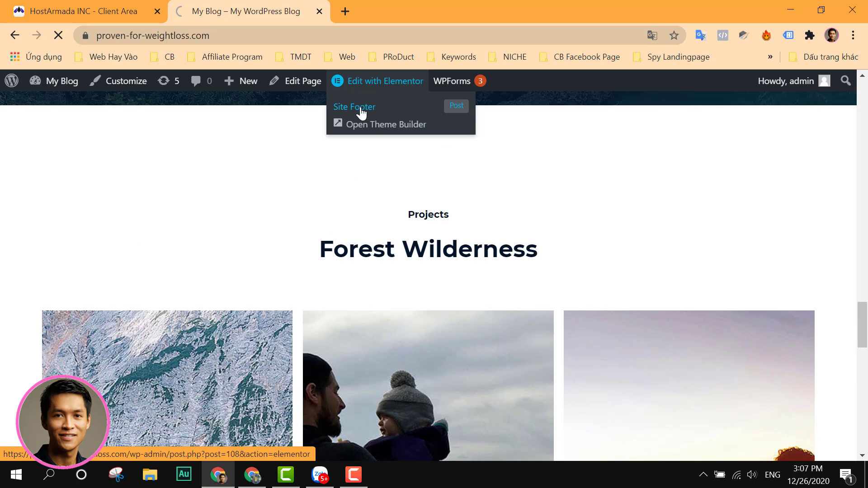